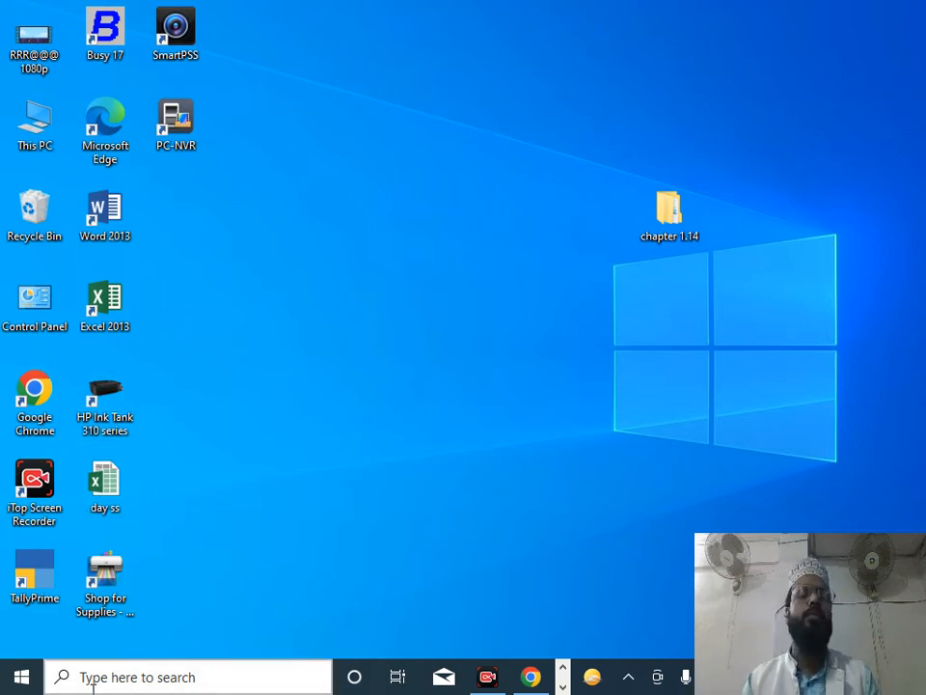
# Step: Launch TallyPrime from its desktop shortcut
pyautogui.click(50, 586)
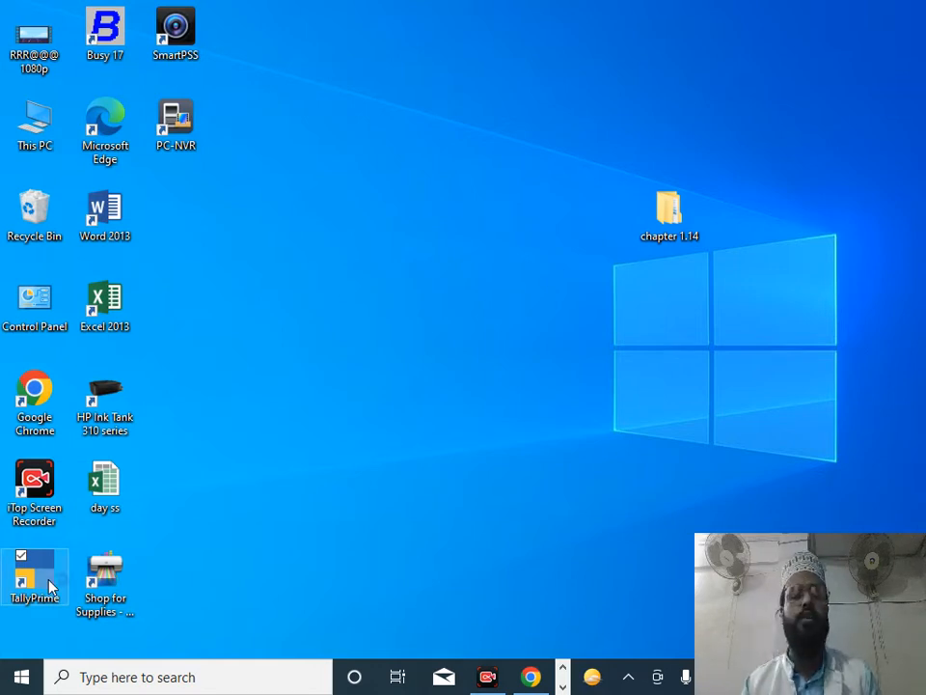
pyautogui.doubleClick(51, 589)
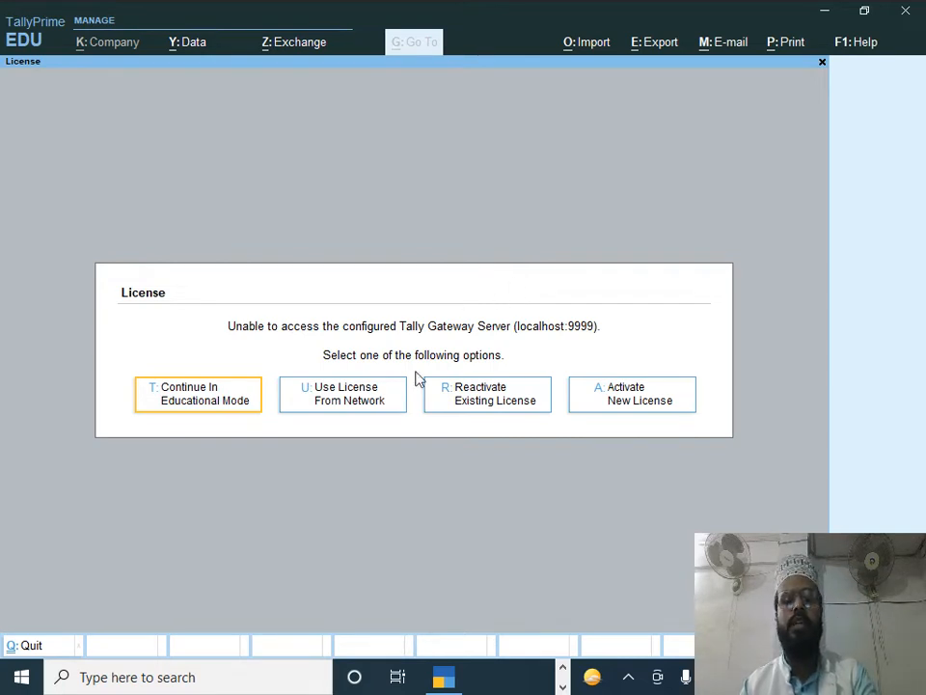
# Step: Continue past the License screen in Educational Mode
pyautogui.click(253, 403)
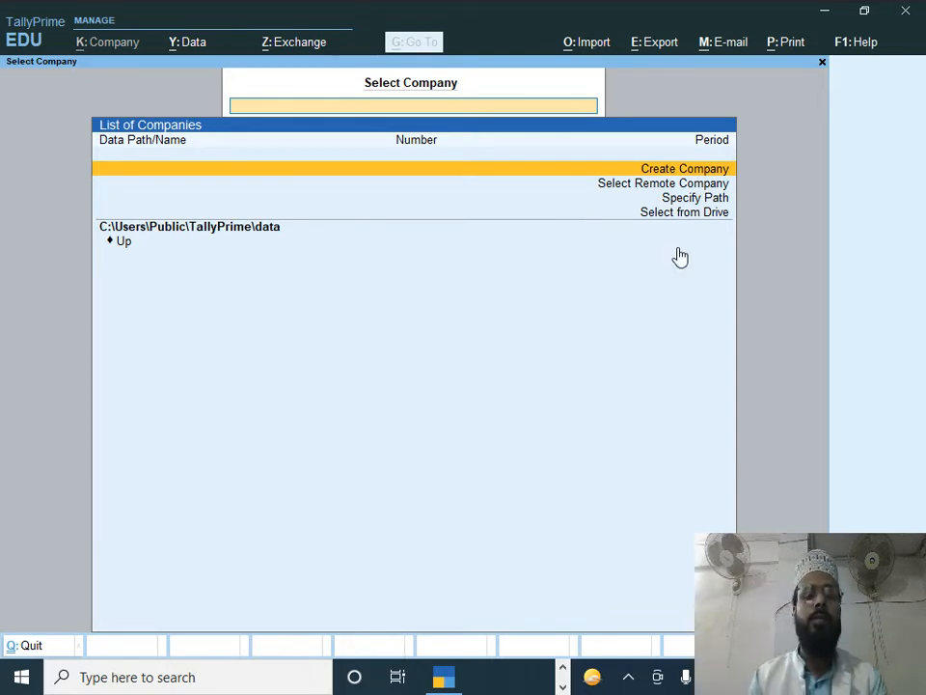
# Step: Quit TallyPrime, then relaunch it via Start menu search 'tall' in educational mode
pyautogui.press('Escape')
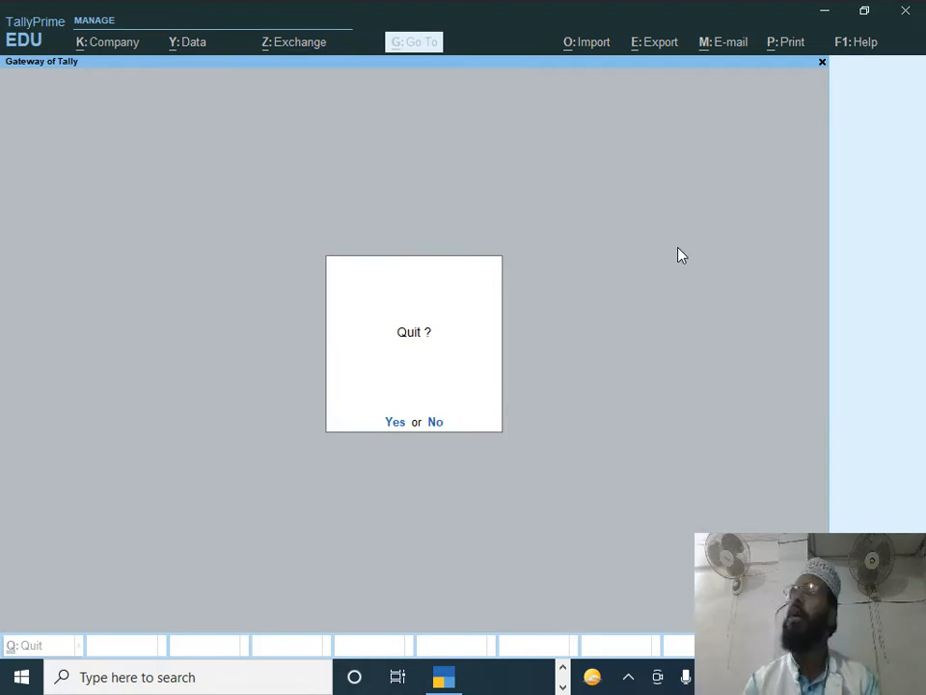
pyautogui.press('Return')
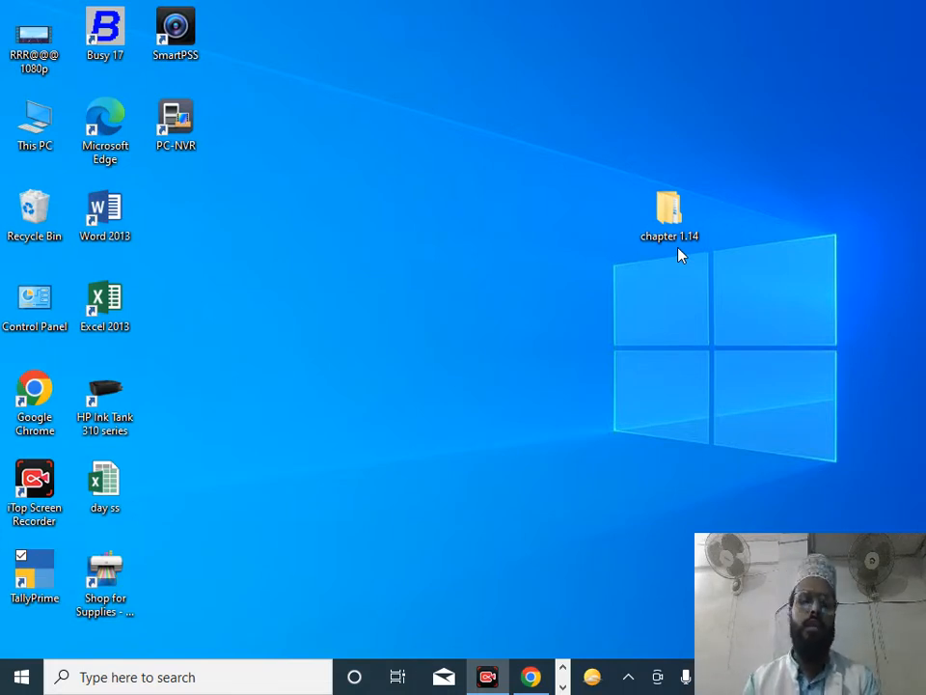
pyautogui.press('super')
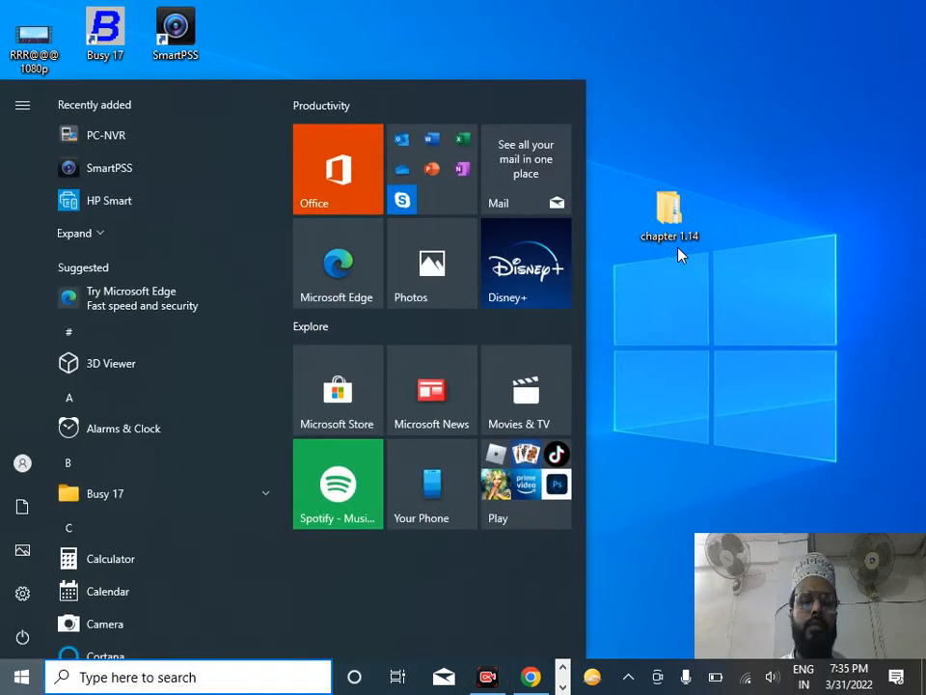
pyautogui.write('tall')
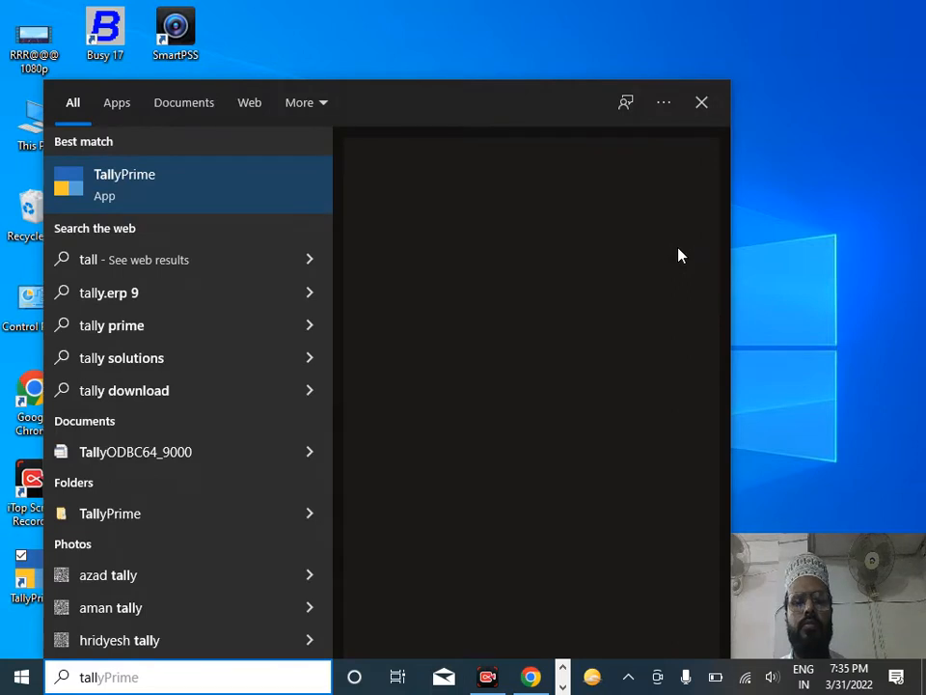
pyautogui.press('Escape')
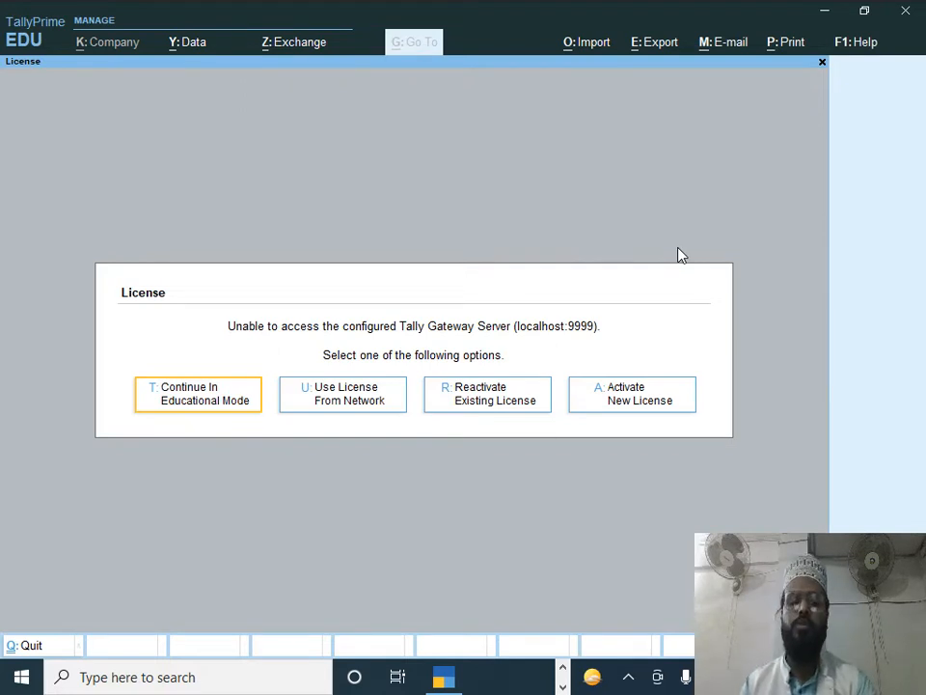
pyautogui.press('Return')
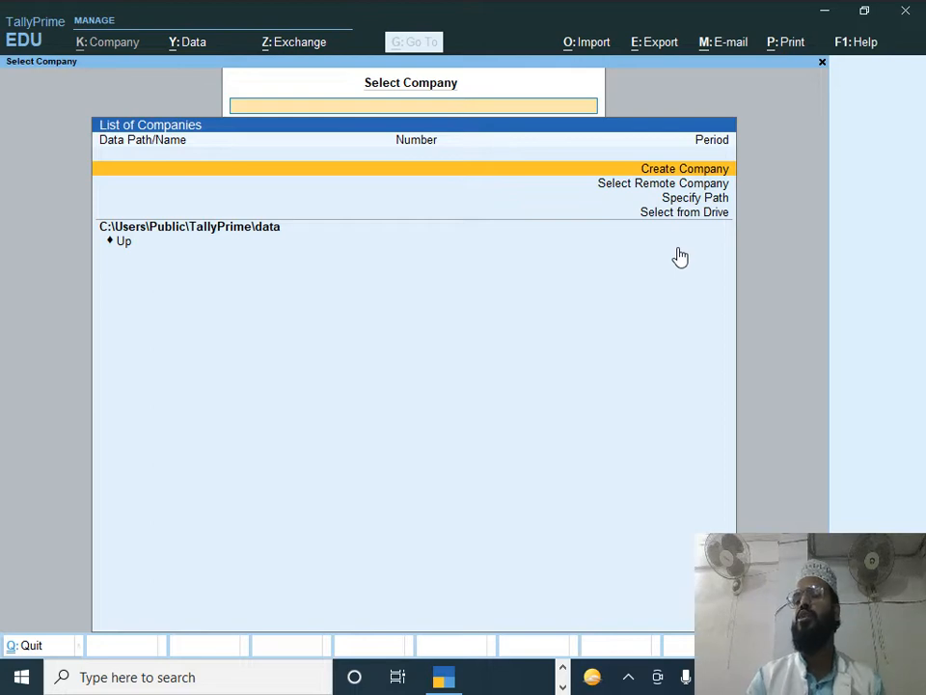
# Step: Choose Create Company from the Select Company list
pyautogui.press('Return')
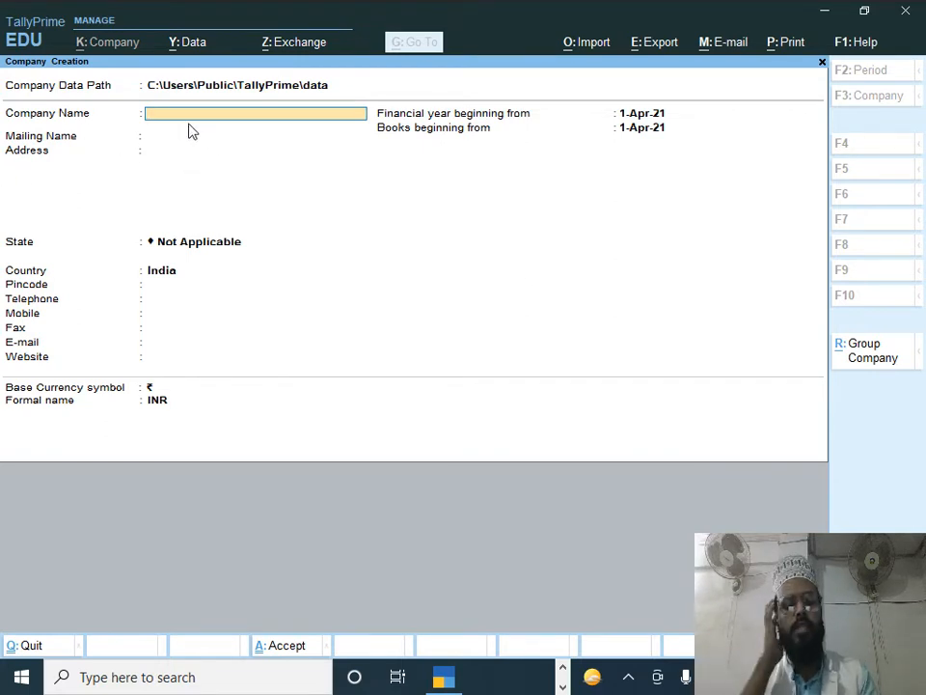
# Step: Enter 'Samrt Computer Pvt Ltd' as the company name, carrying it into Mailing Name
pyautogui.write('Sam')
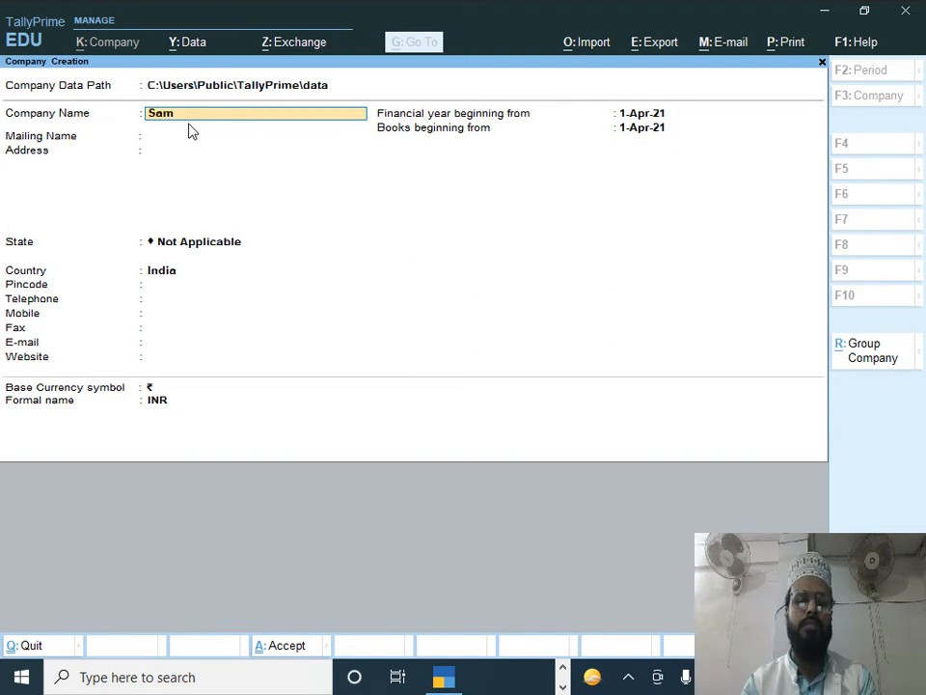
pyautogui.write('rt Computer')
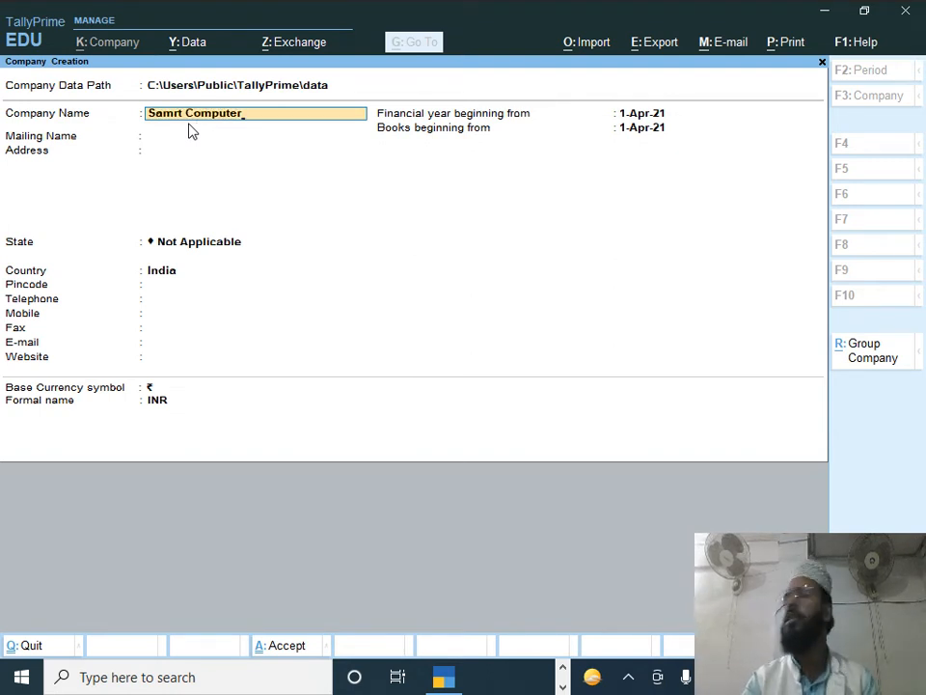
pyautogui.write(' Pvt Ltd')
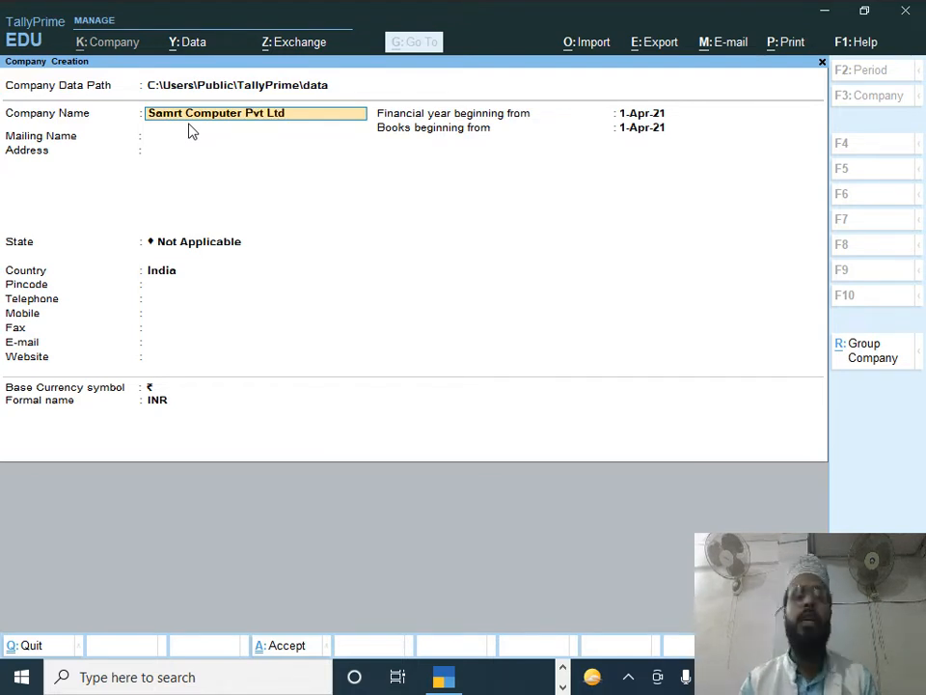
pyautogui.press('Return')
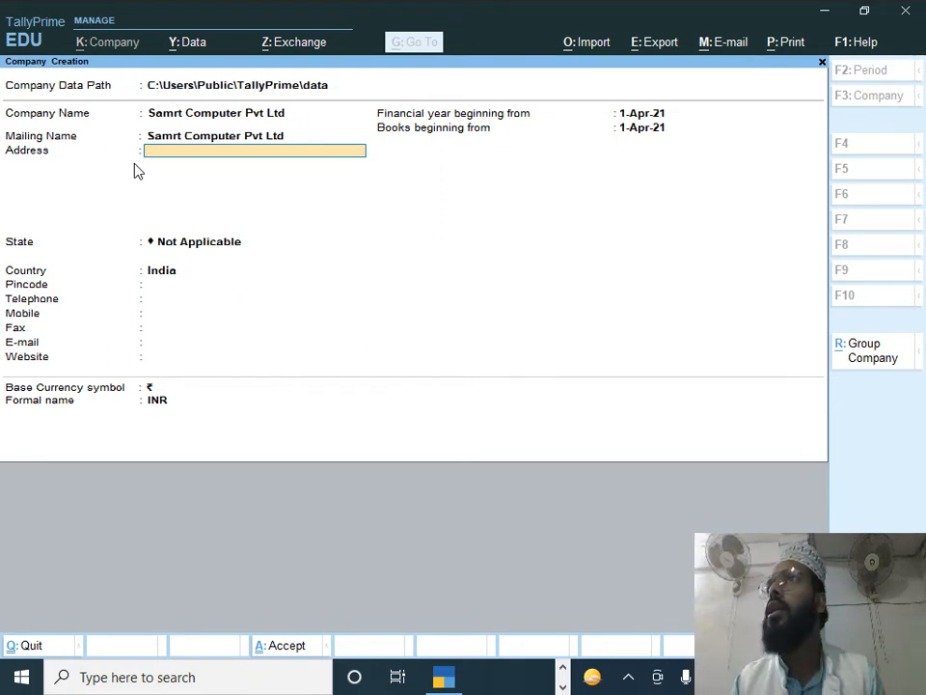
# Step: Enter the address as 'Hariom Nagar Civil Line' and 'Gorakhpur' on two lines
pyautogui.write('H')
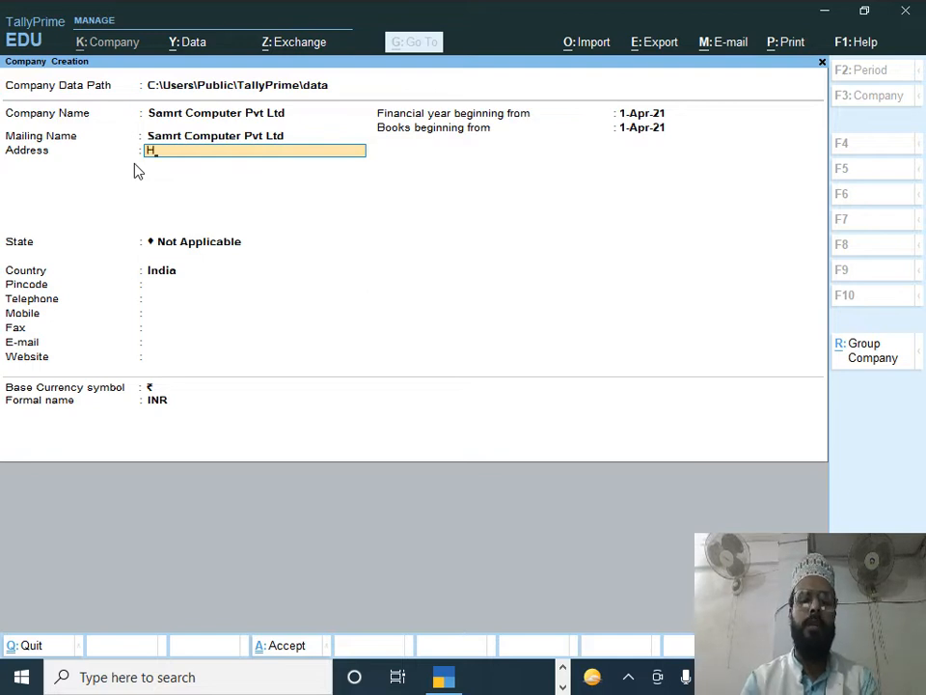
pyautogui.write('ario')
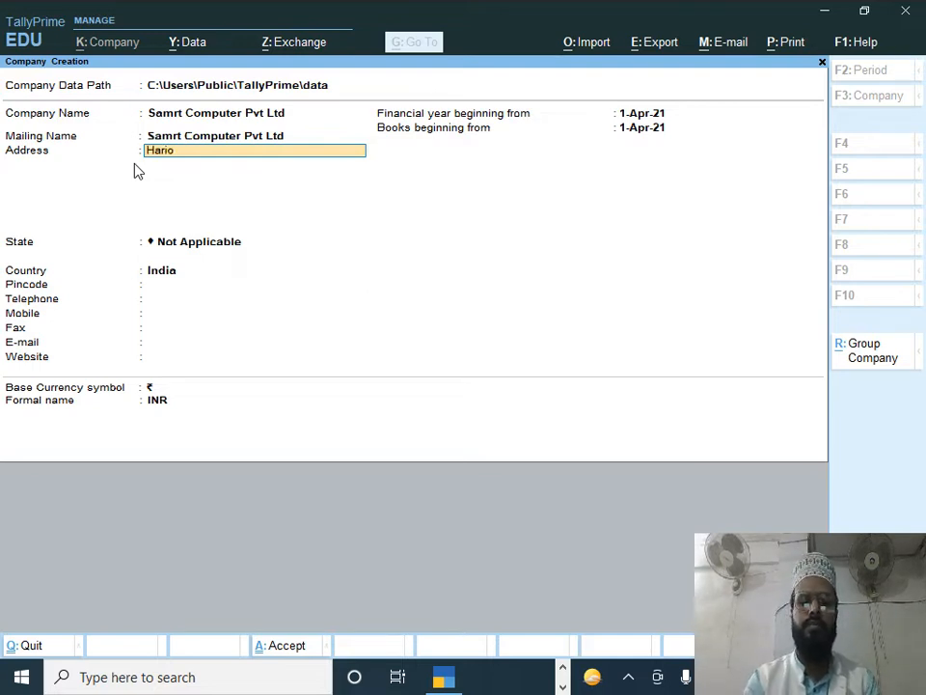
pyautogui.write('m Nagar Civil')
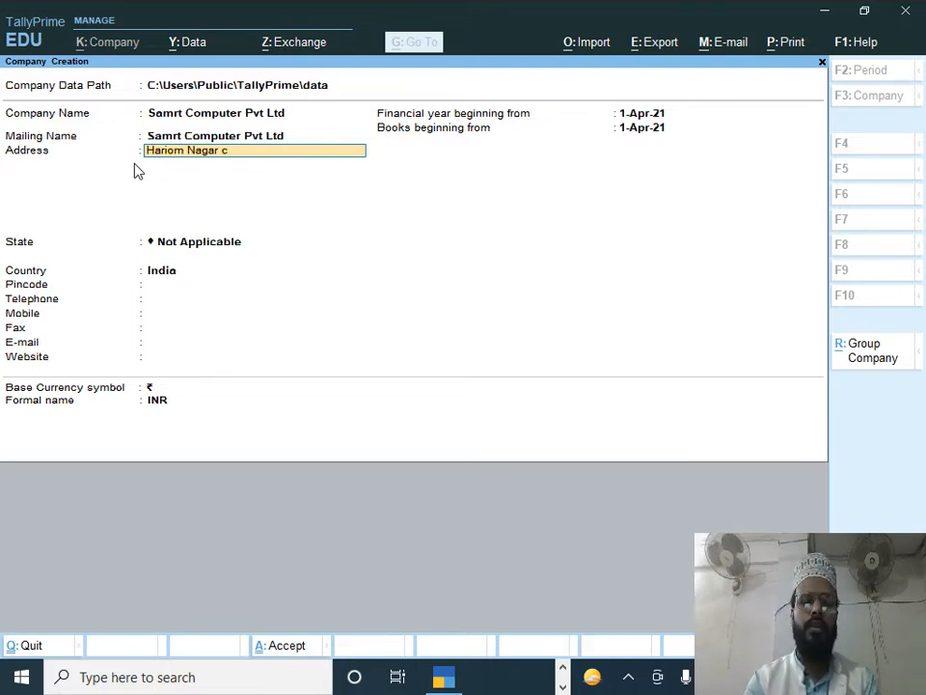
pyautogui.write(' Line')
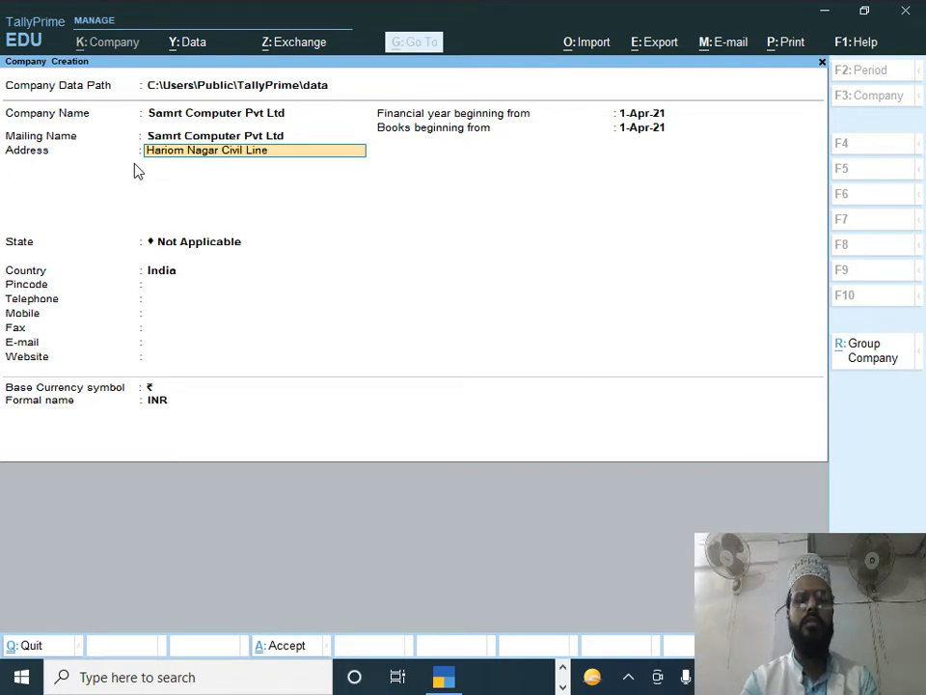
pyautogui.press('Return')
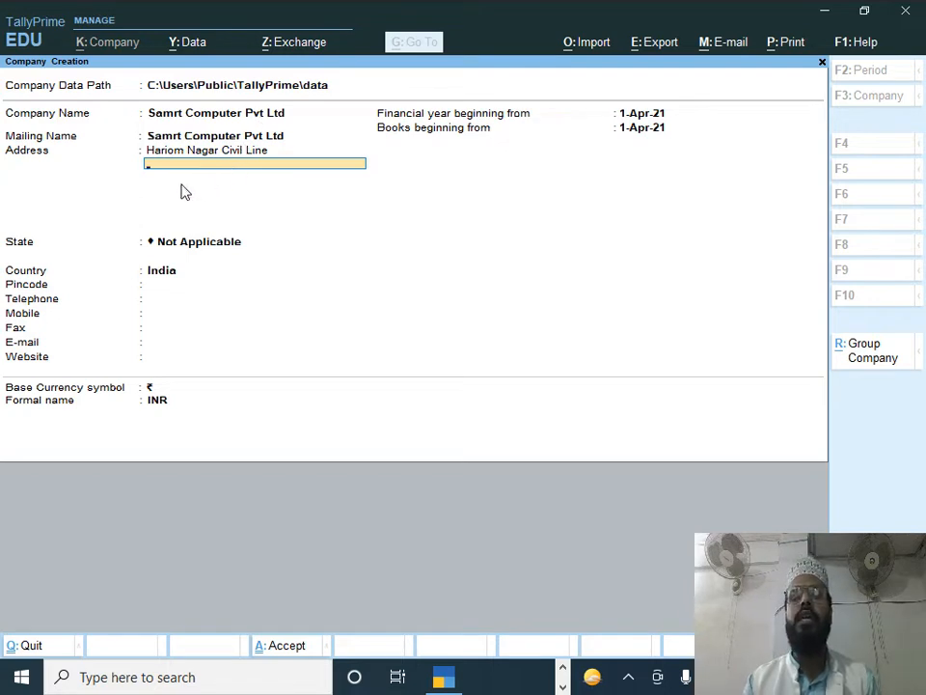
pyautogui.write('Gor')
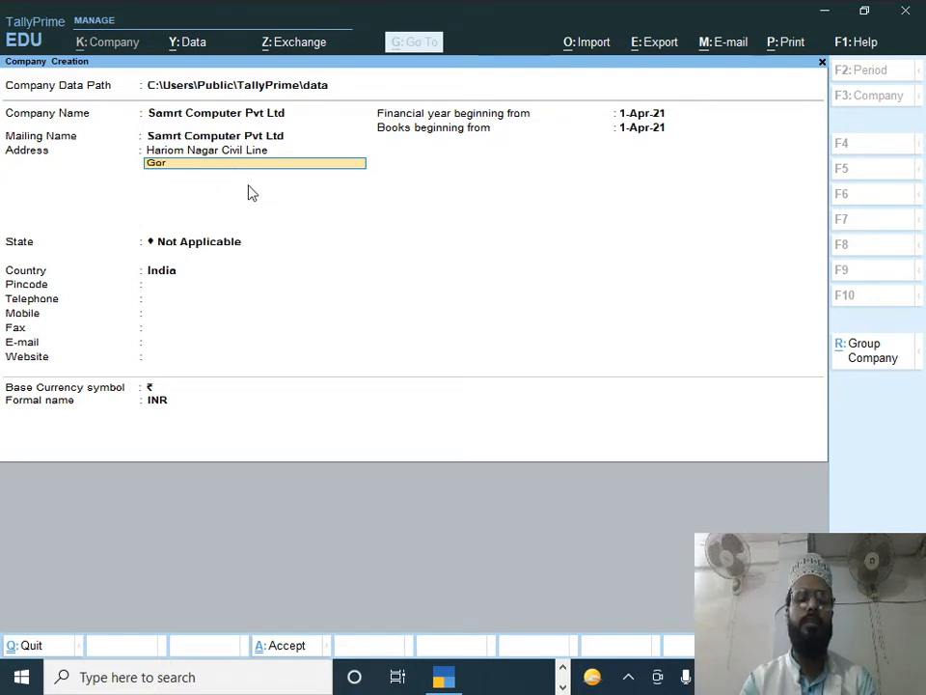
pyautogui.write('akhpur')
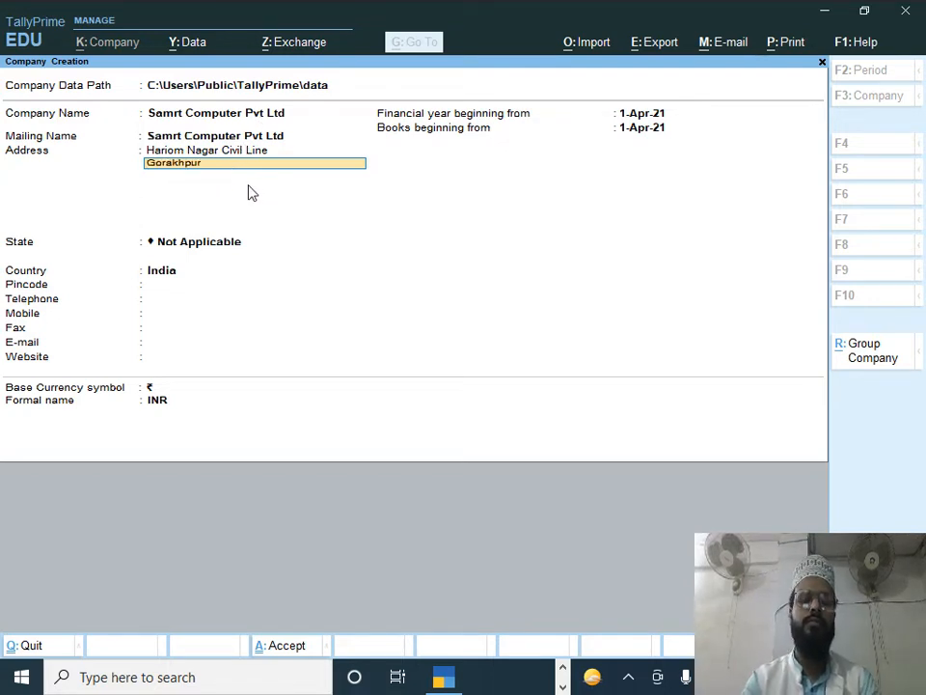
pyautogui.press('Return')
pyautogui.press('Return')
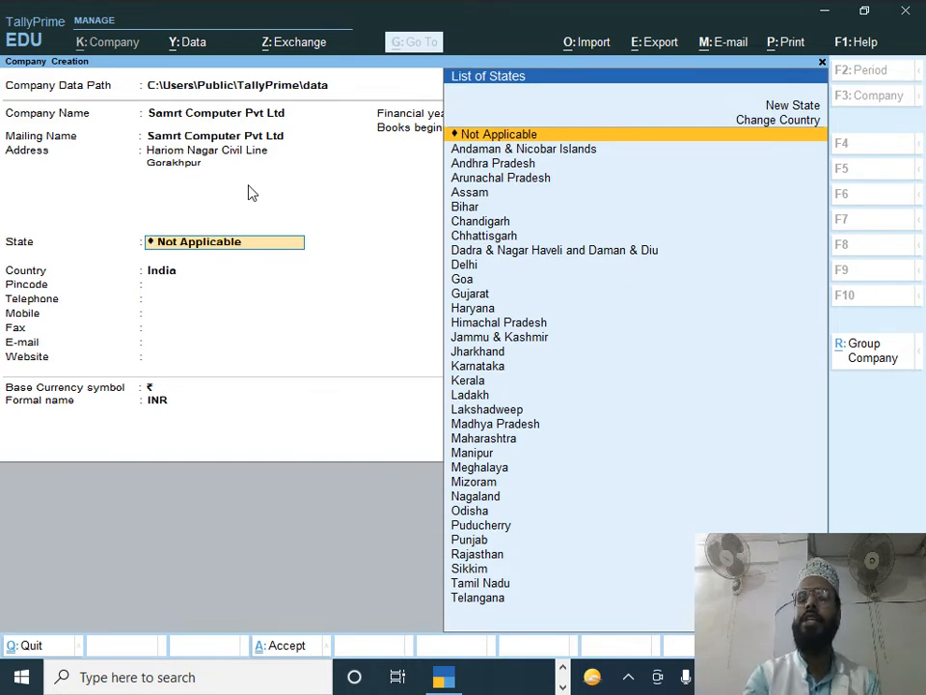
# Step: Set the company State to Uttar Pradesh and Pincode to 273001
pyautogui.write('U')
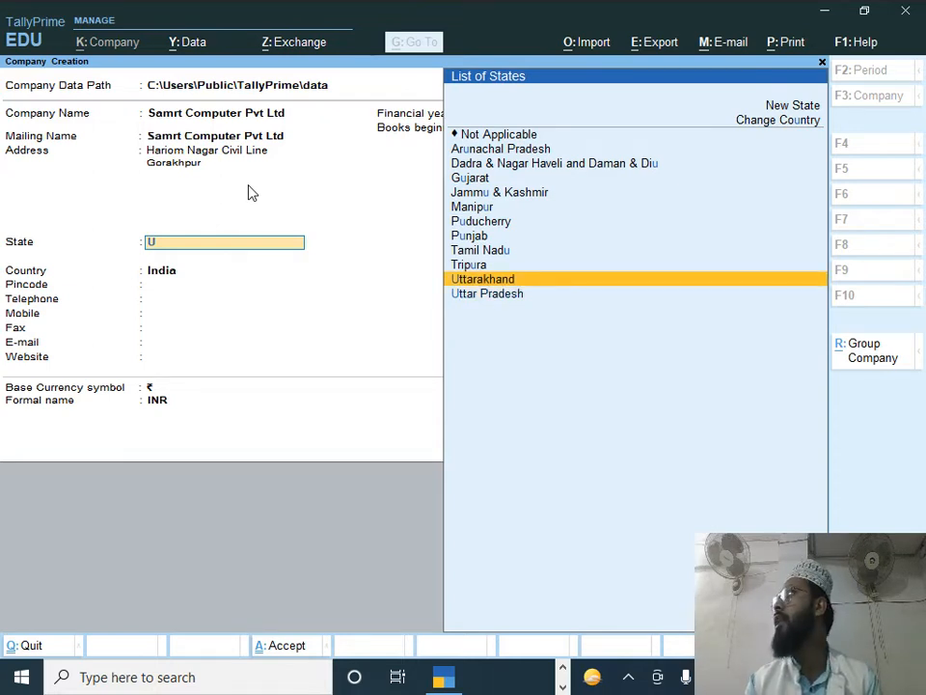
pyautogui.press('Down')
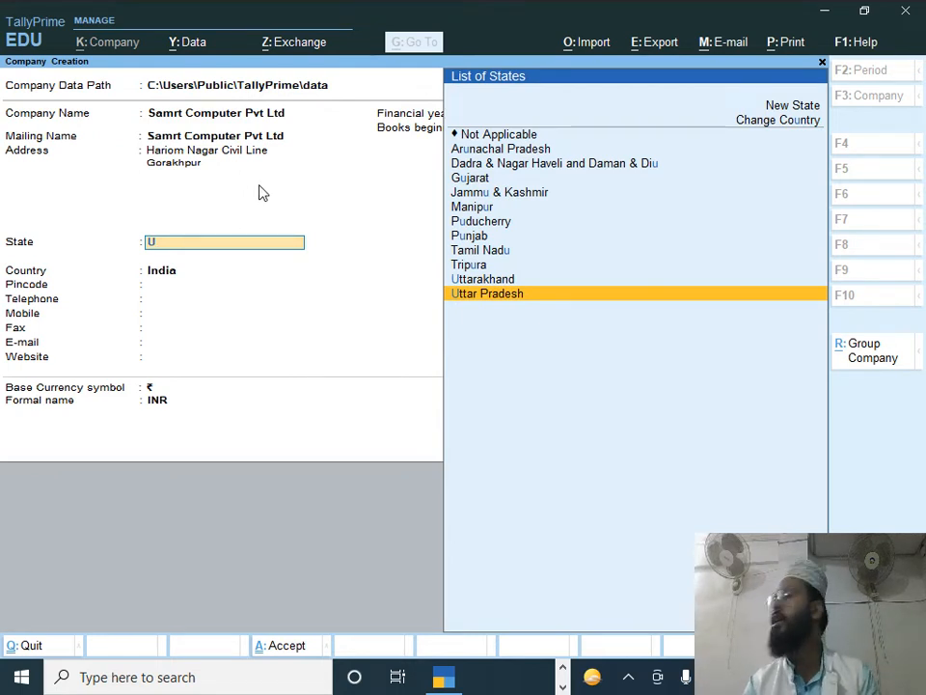
pyautogui.press('Return')
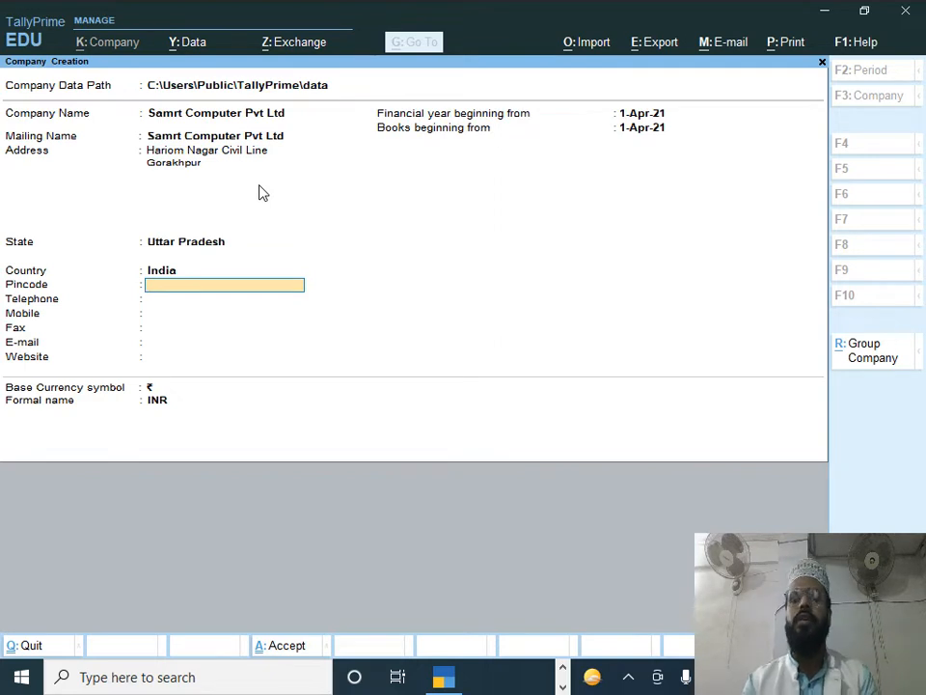
pyautogui.write('273001')
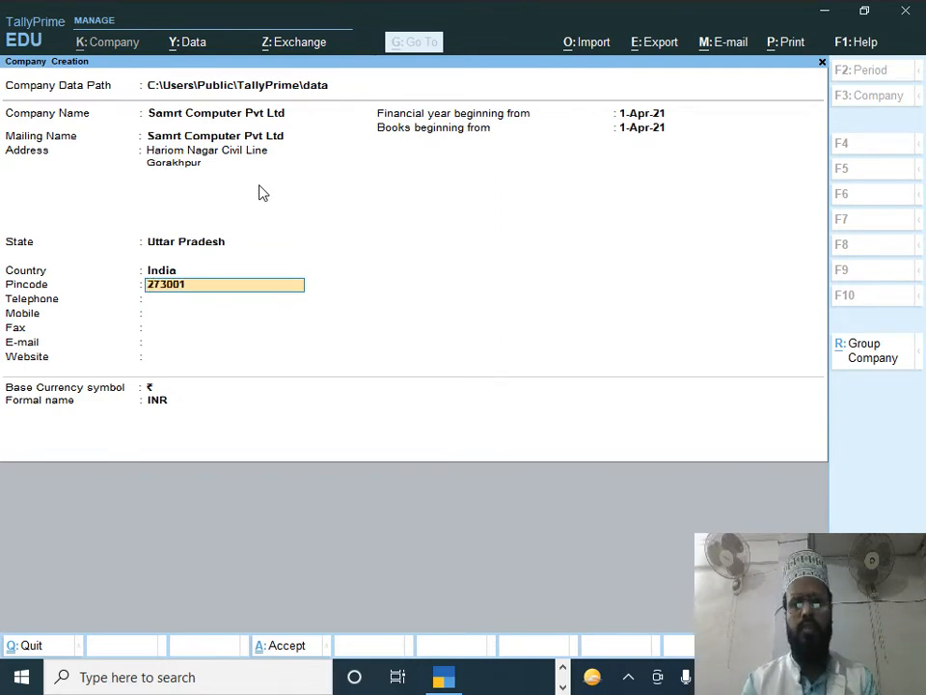
pyautogui.press('Return')
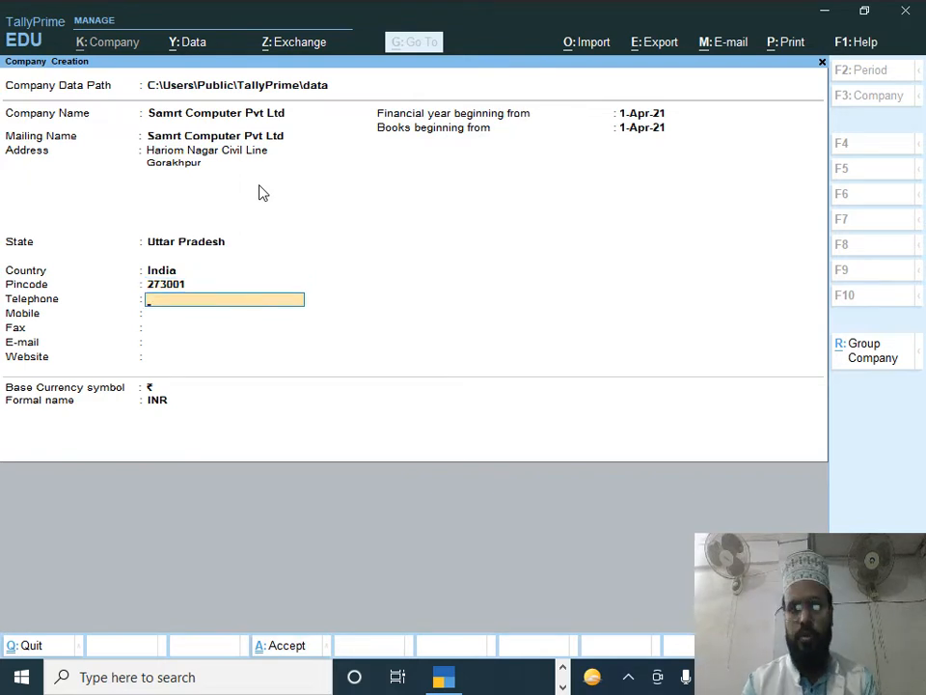
pyautogui.press('Return')
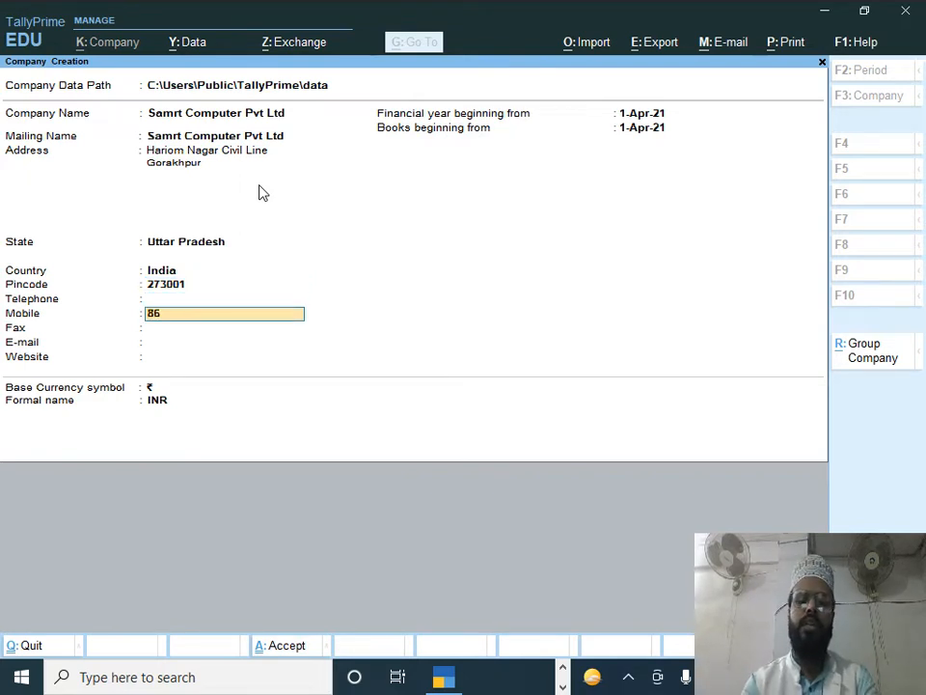
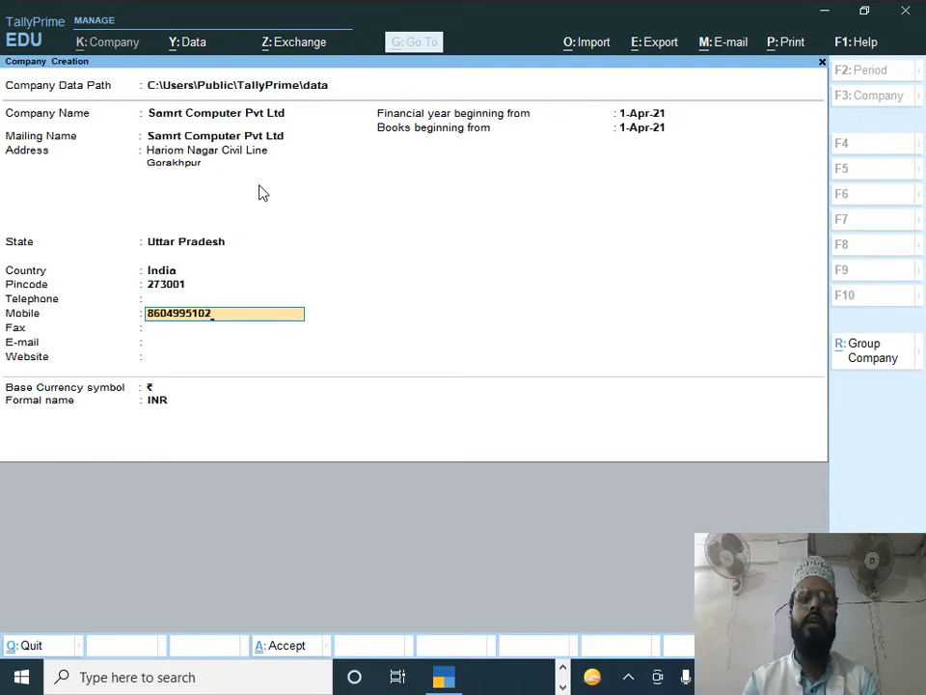
pyautogui.press('Return')
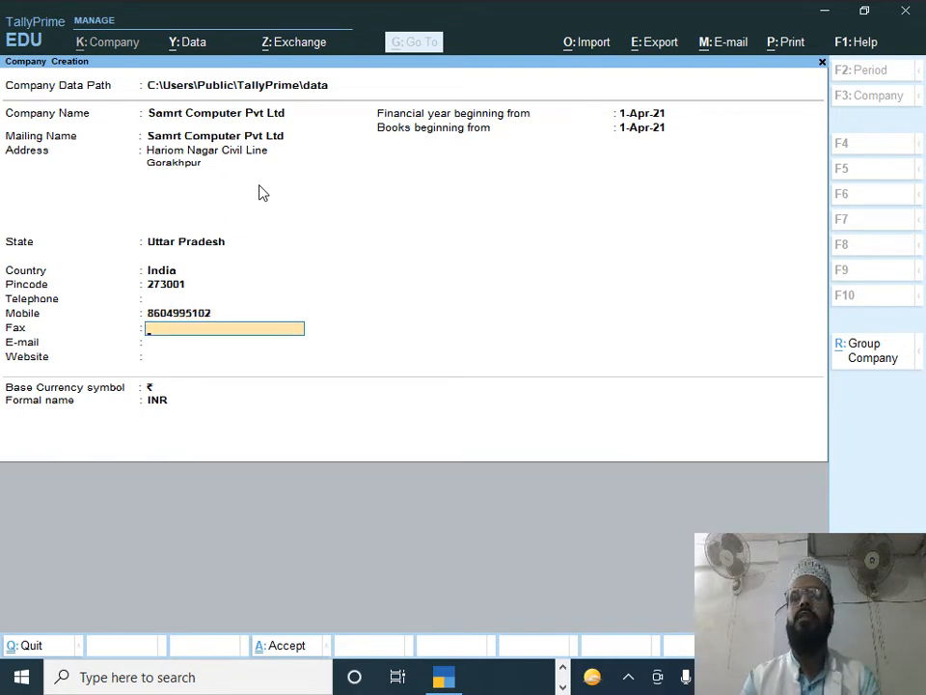
pyautogui.press('Return')
pyautogui.write('smartcomputer')
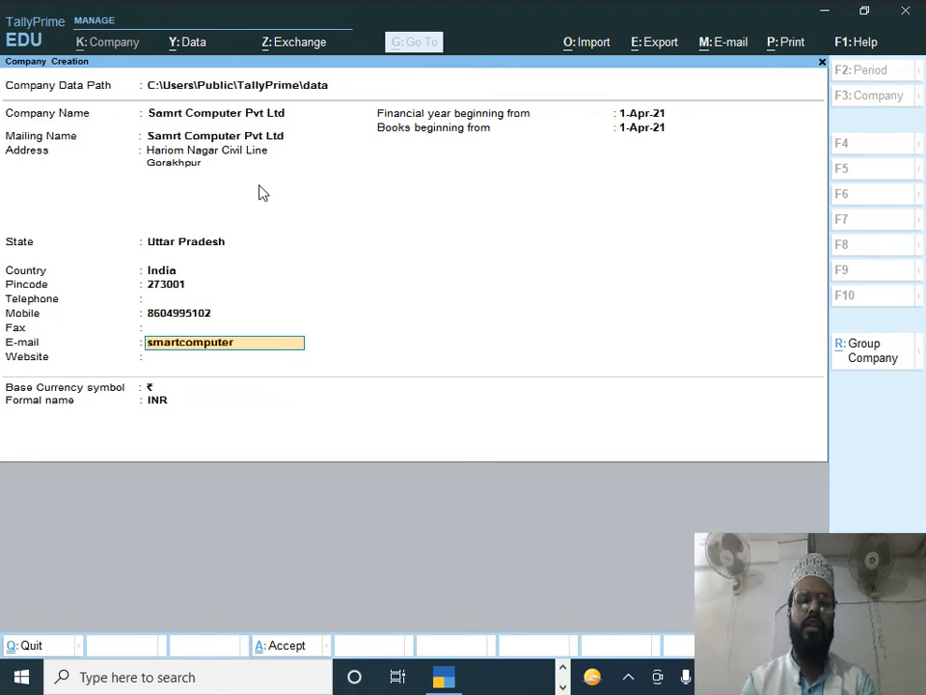
pyautogui.write('dh')
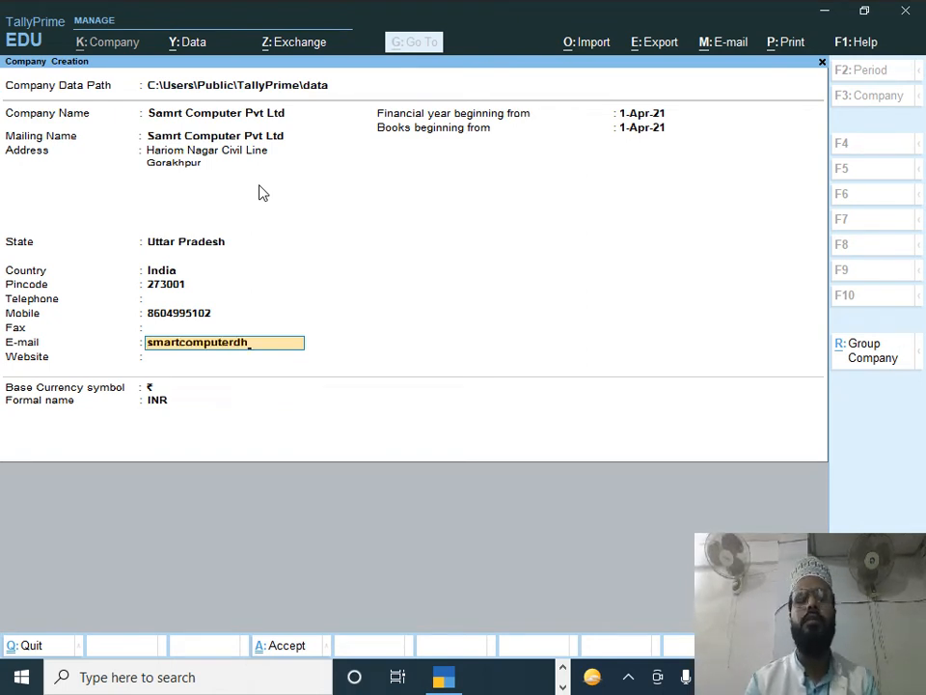
pyautogui.press('Return')
pyautogui.write('www')
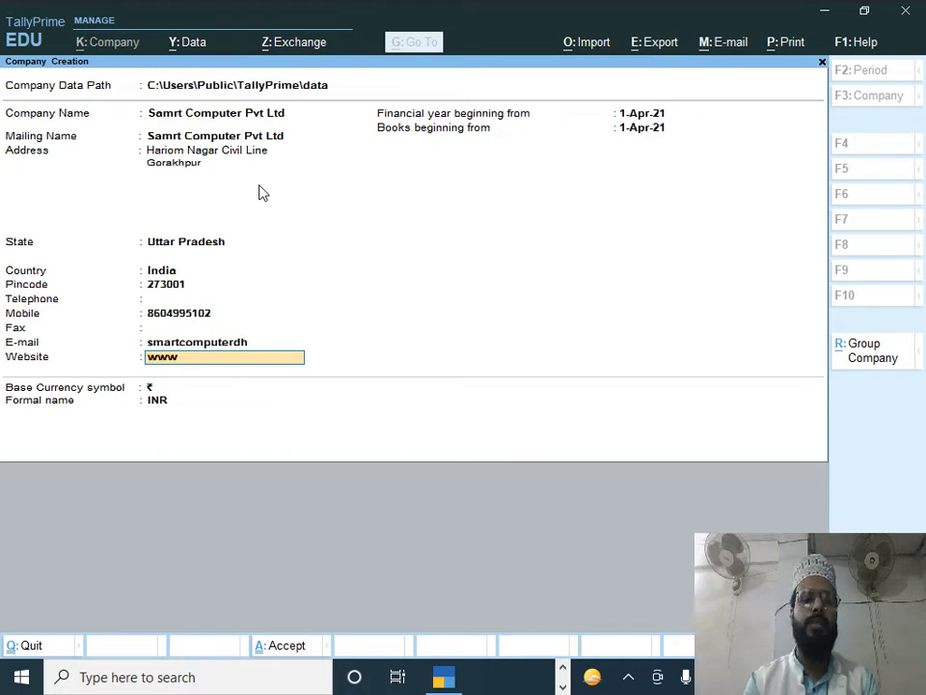
pyautogui.write('.sm')
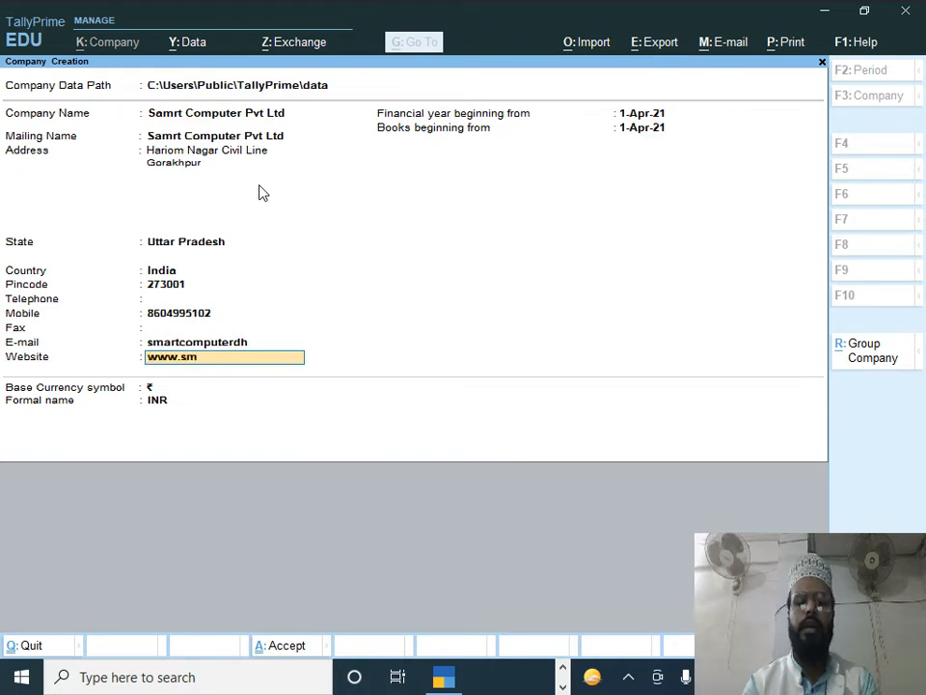
pyautogui.write('artcom')
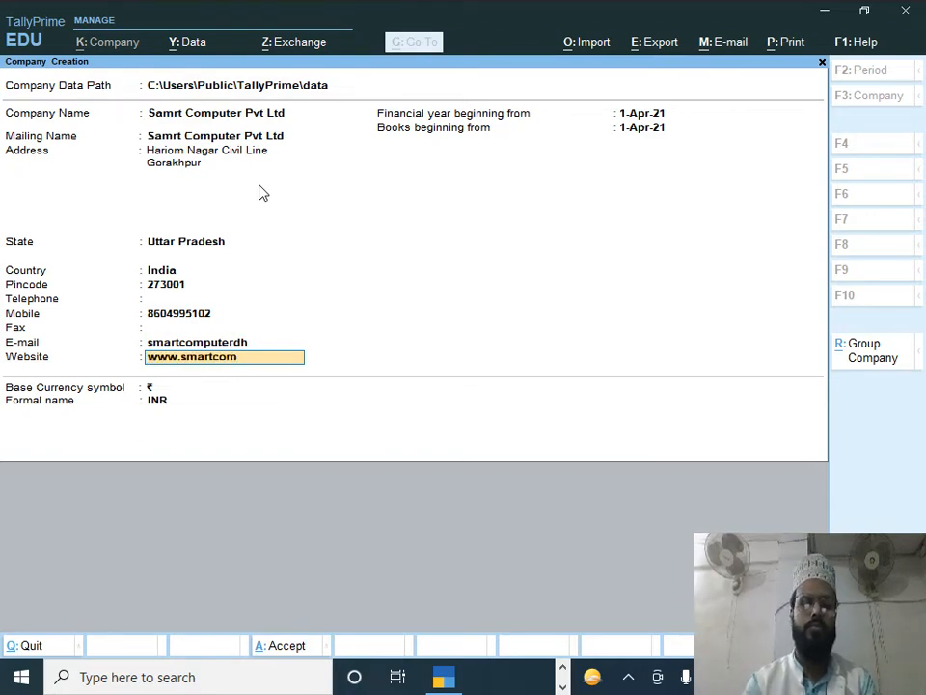
pyautogui.write('puter')
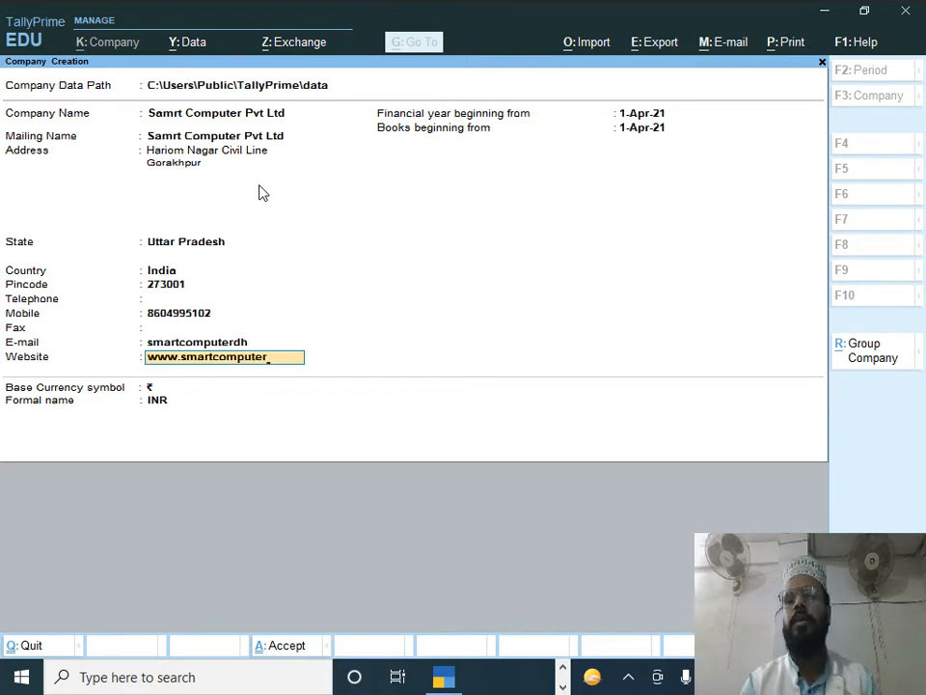
pyautogui.press('Return')
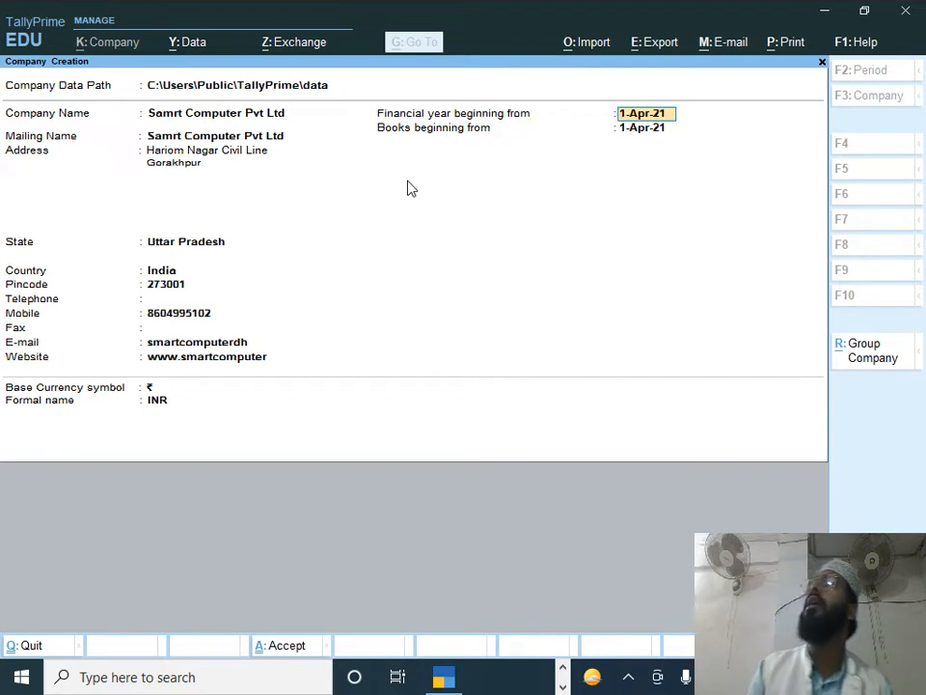
pyautogui.press('Up')
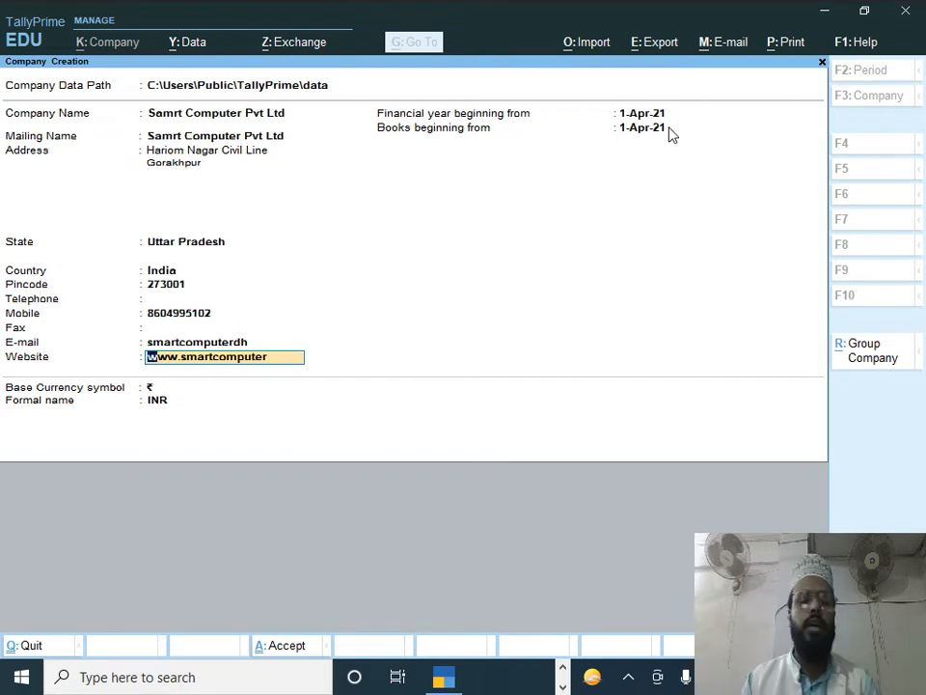
# Step: Clear the Website field and set the financial year beginning to 1-4-22
pyautogui.write('1')
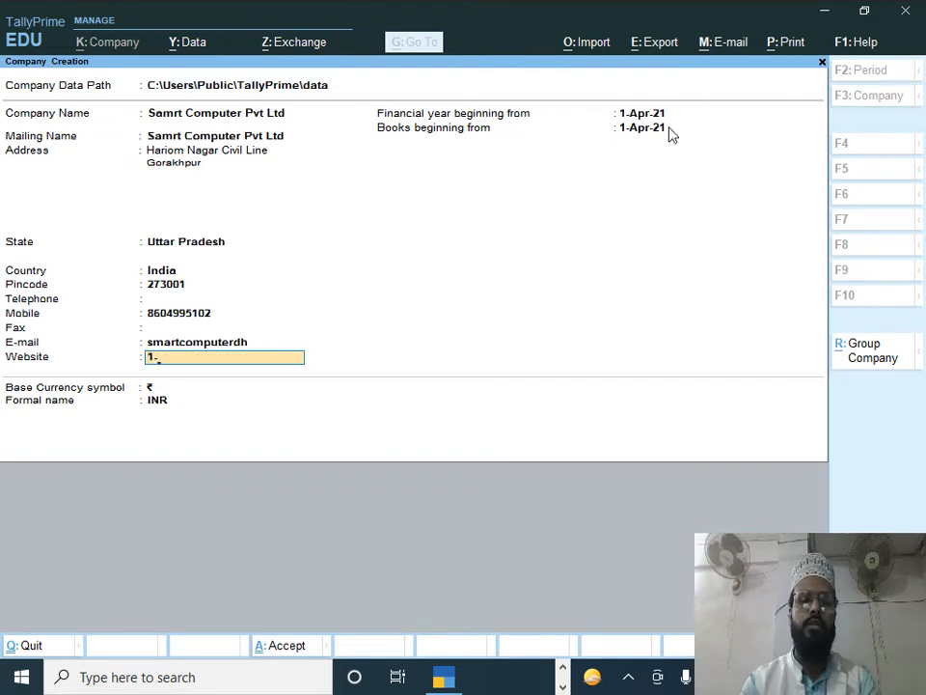
pyautogui.press('BackSpace')
pyautogui.press('Escape')
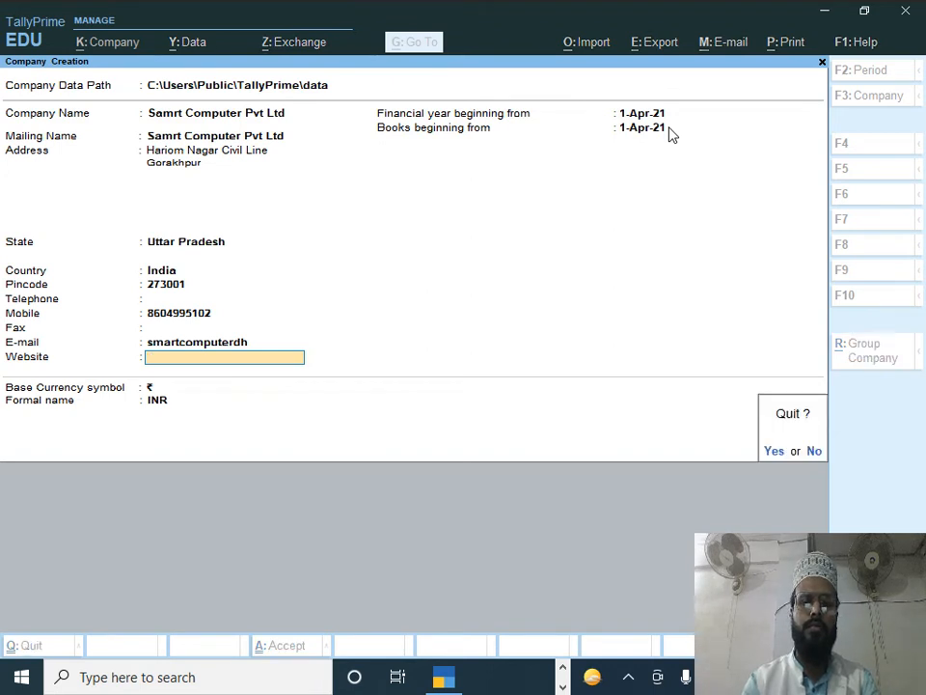
pyautogui.press('n')
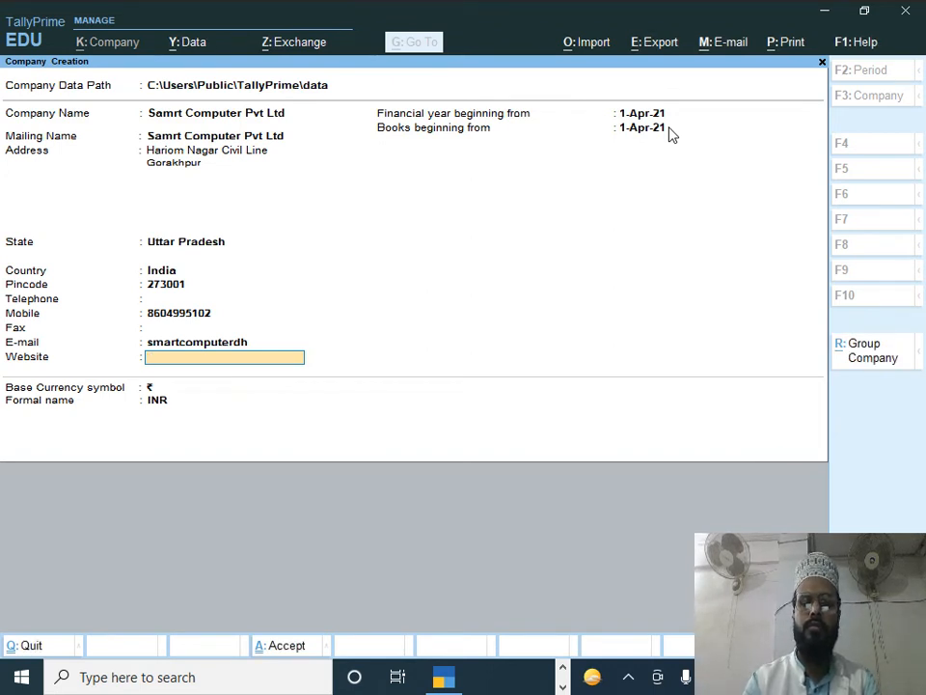
pyautogui.press('Return')
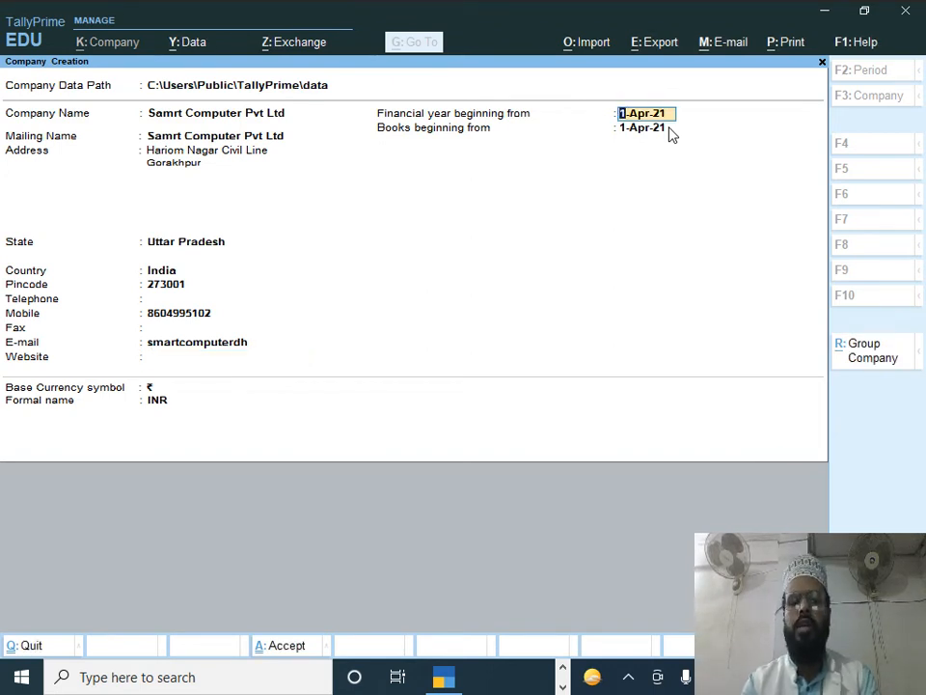
pyautogui.write('1')
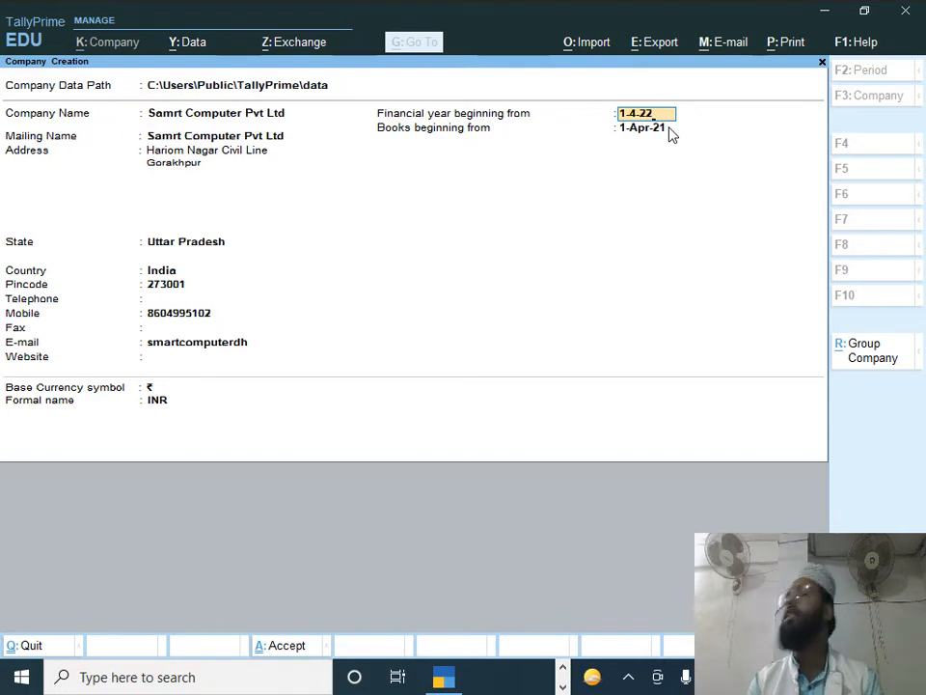
pyautogui.press('Return')
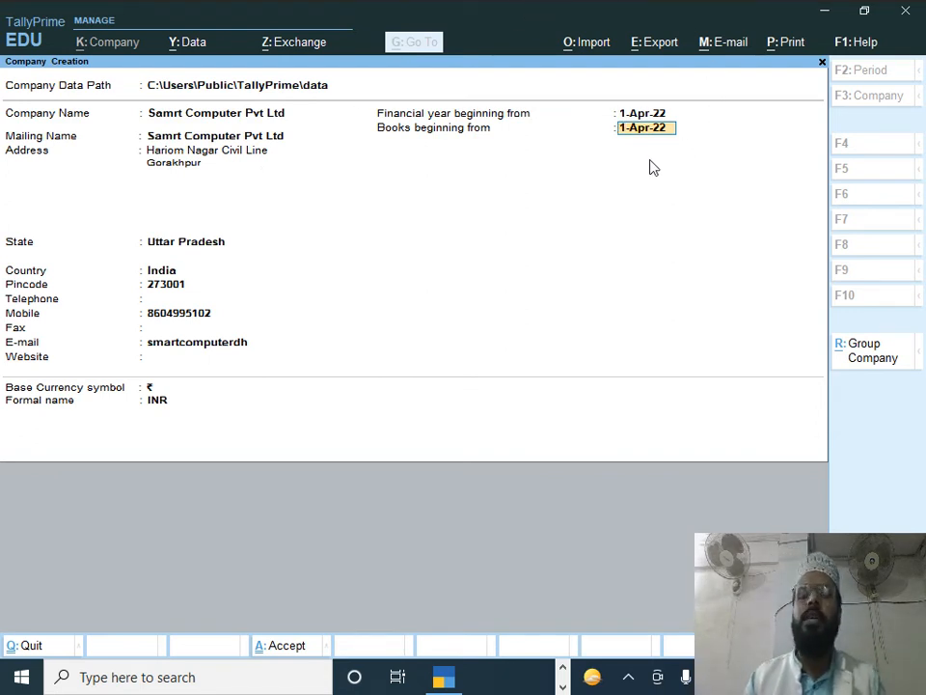
# Step: Open the company Configuration options from the Company Creation form
pyautogui.press('Return')
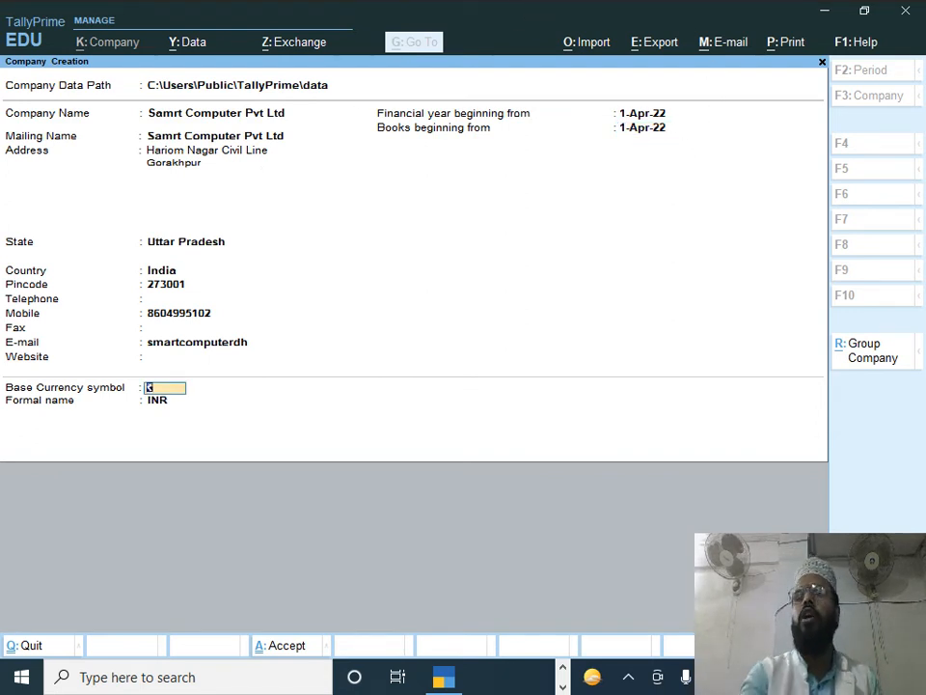
pyautogui.press('BackSpace')
pyautogui.press('BackSpace')
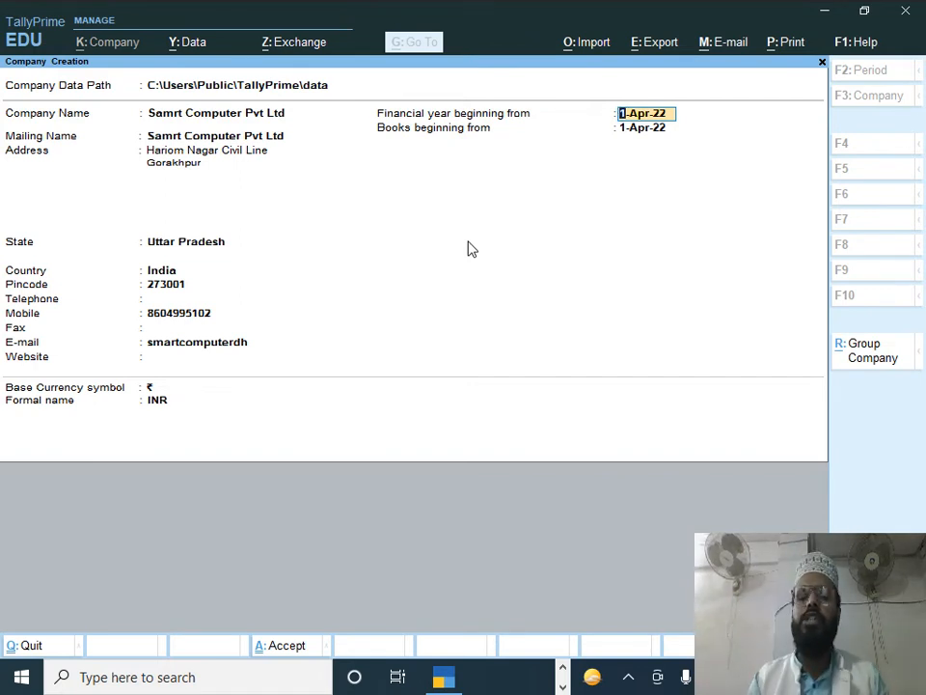
pyautogui.press('Return')
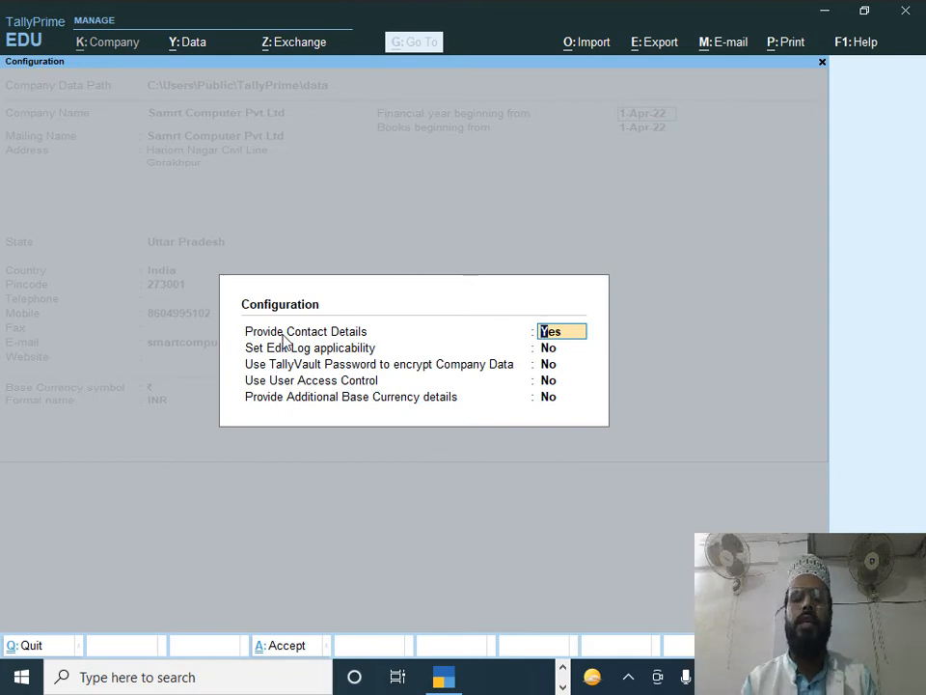
# Step: Enable user access control in the configuration and set Control User Access to Yes
pyautogui.press('Return')
pyautogui.press('Return')
pyautogui.press('Return')
pyautogui.write('y')
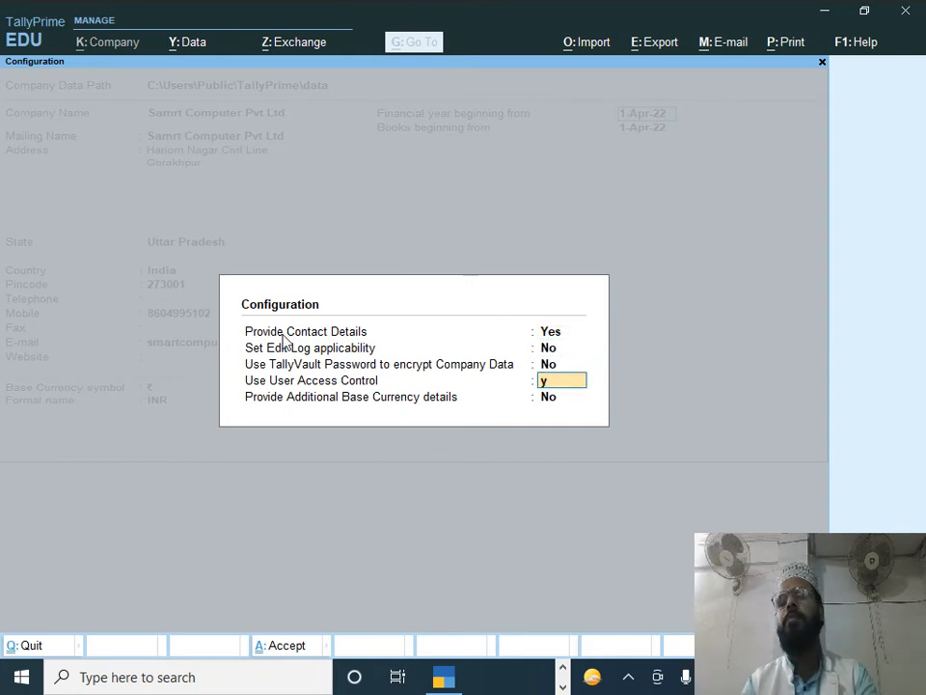
pyautogui.press('Return')
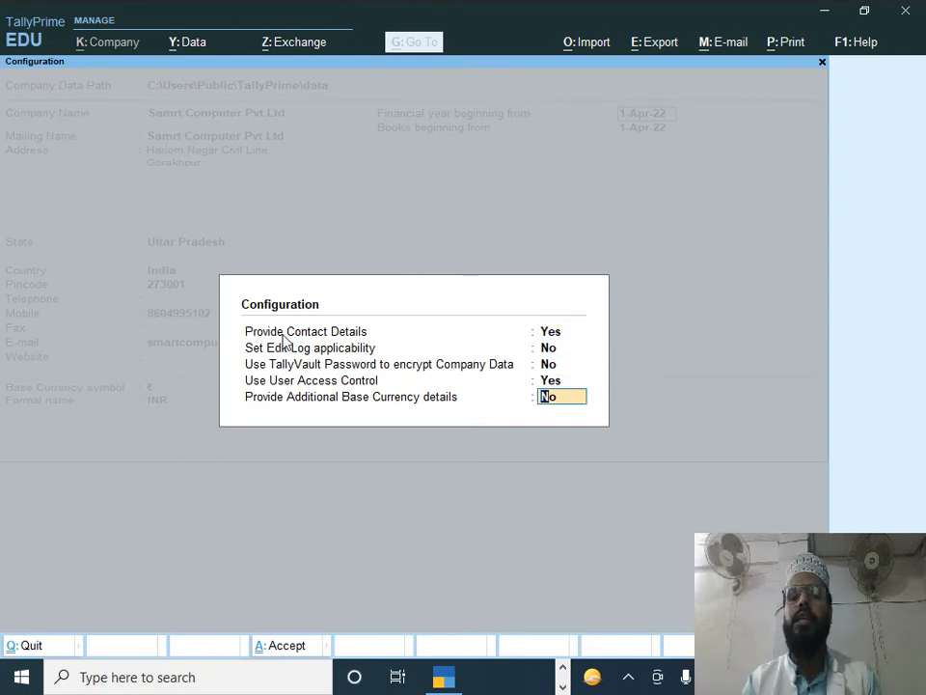
pyautogui.press('Return')
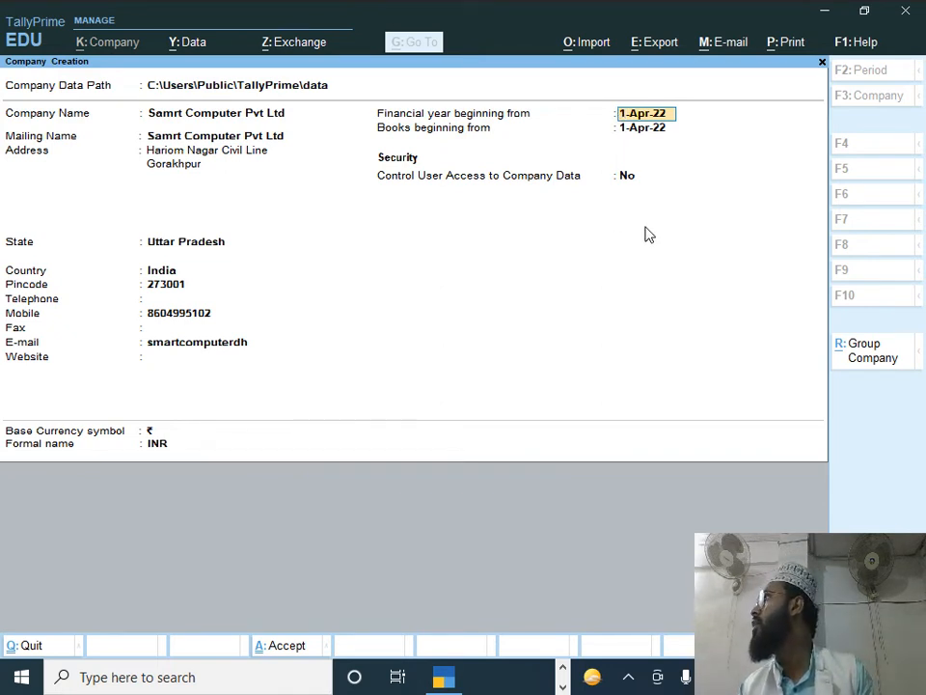
pyautogui.press('Return')
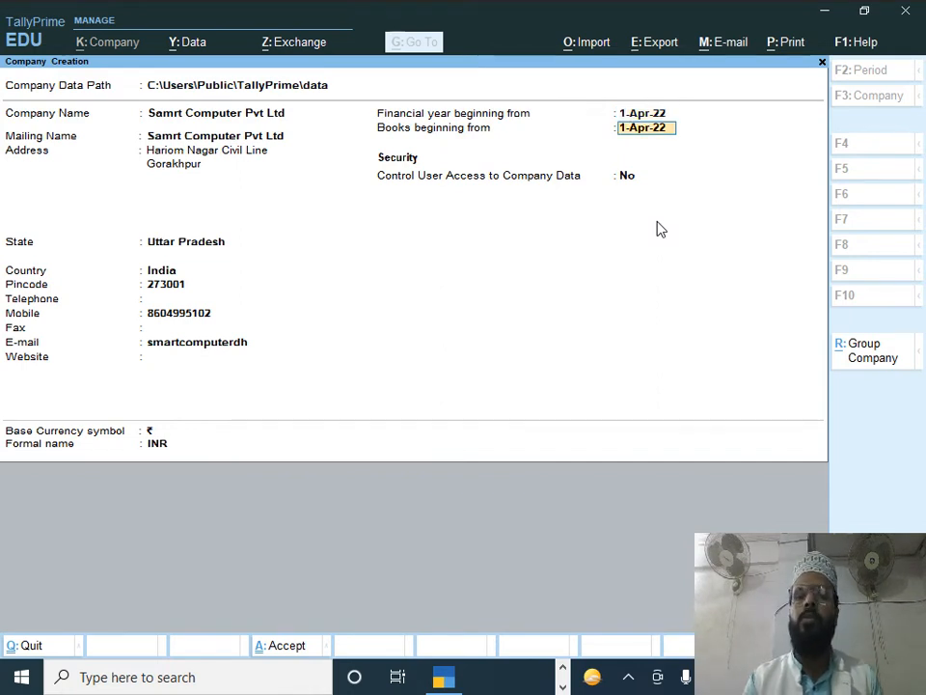
pyautogui.press('Return')
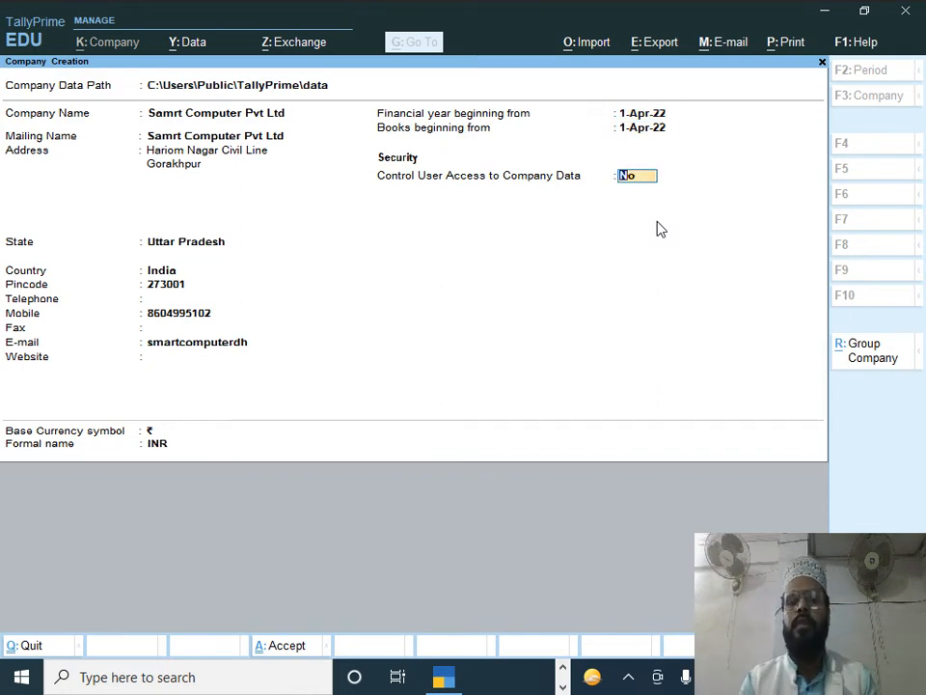
pyautogui.write('y')
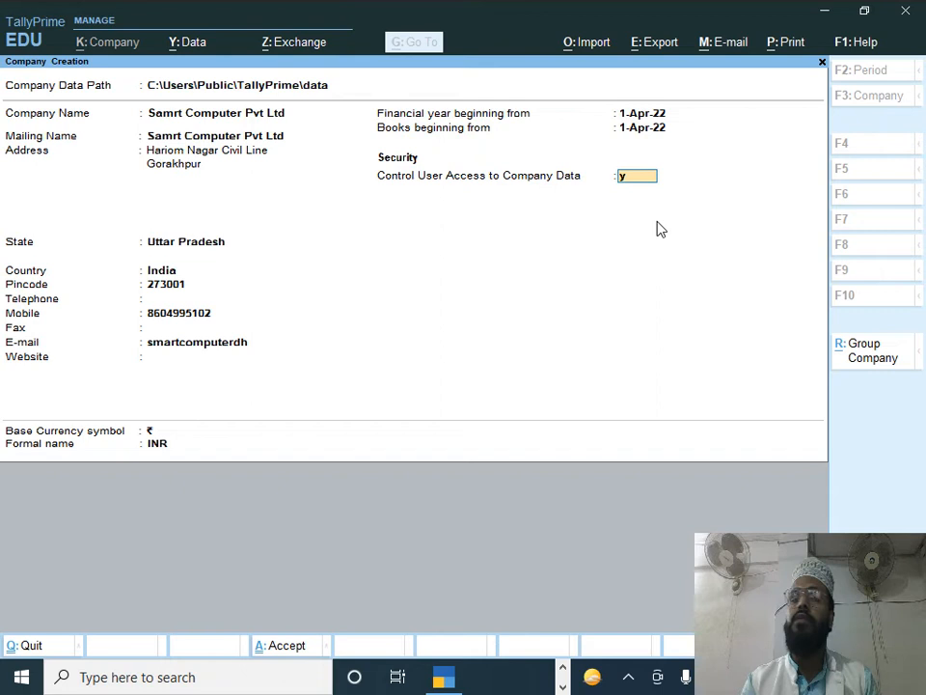
pyautogui.press('Return')
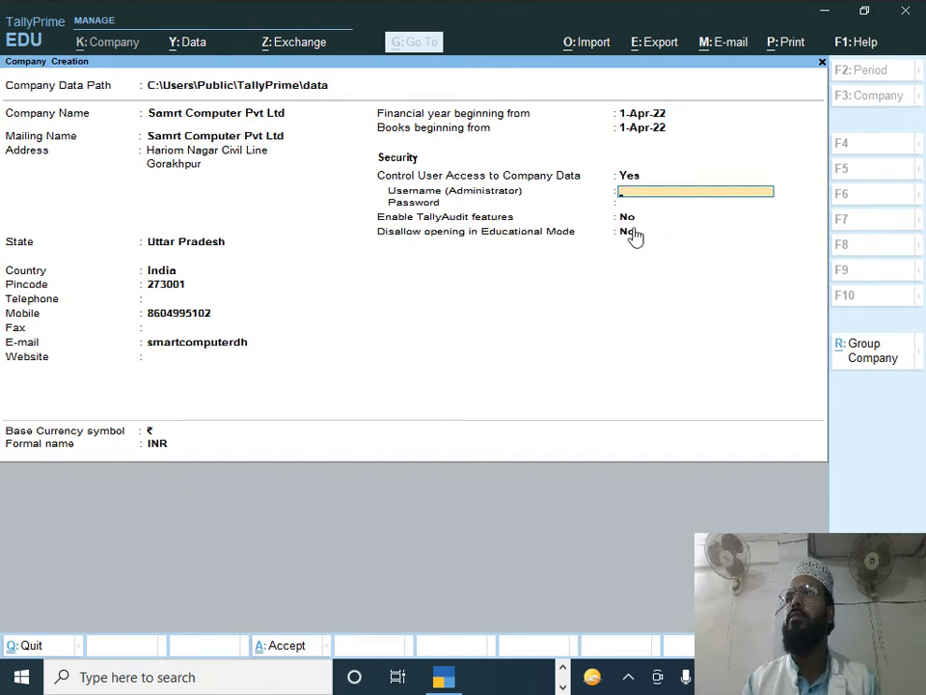
# Step: Enter the administrator username and a password, then confirm the same password
pyautogui.write('smart')
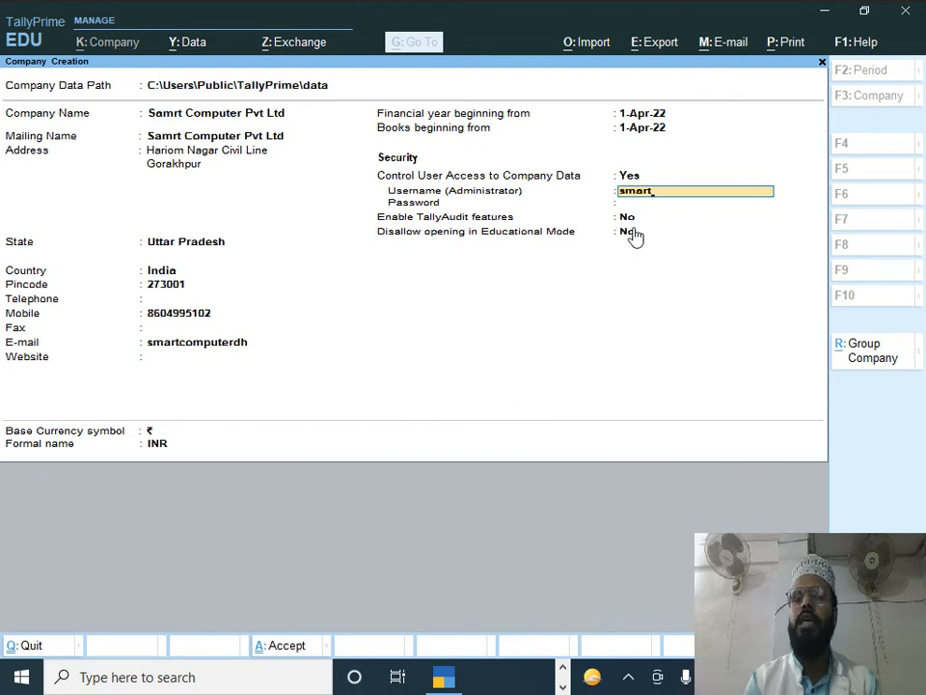
pyautogui.press('Return')
pyautogui.write('***')
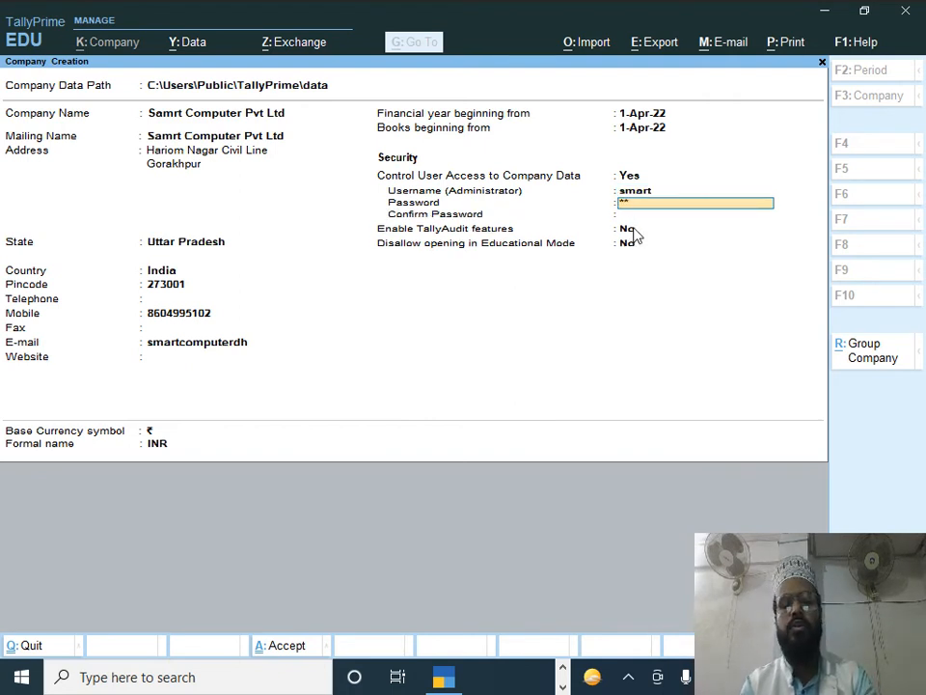
pyautogui.press('Return')
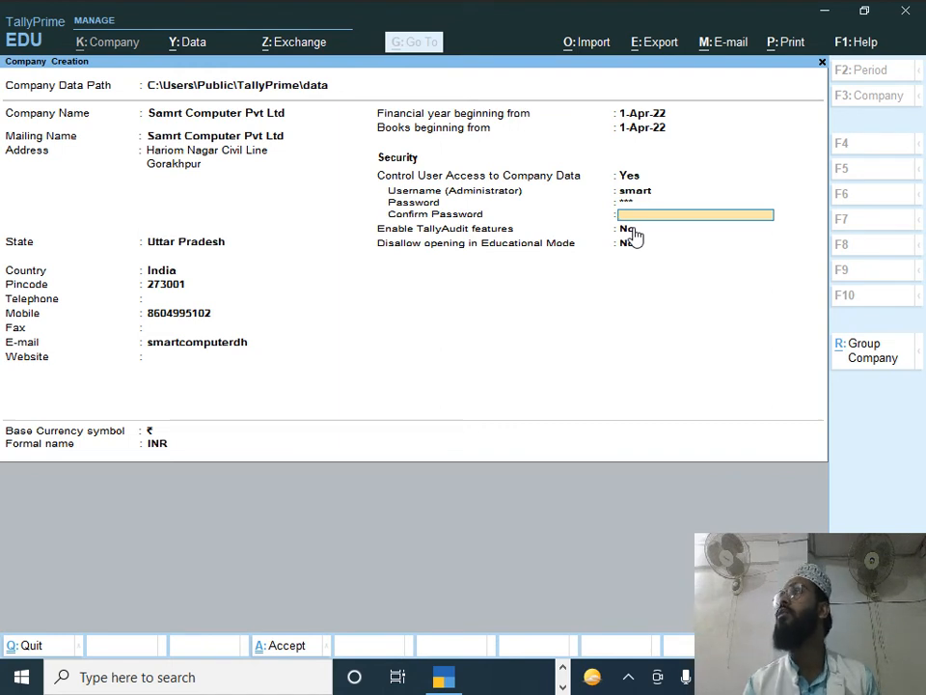
pyautogui.write('***')
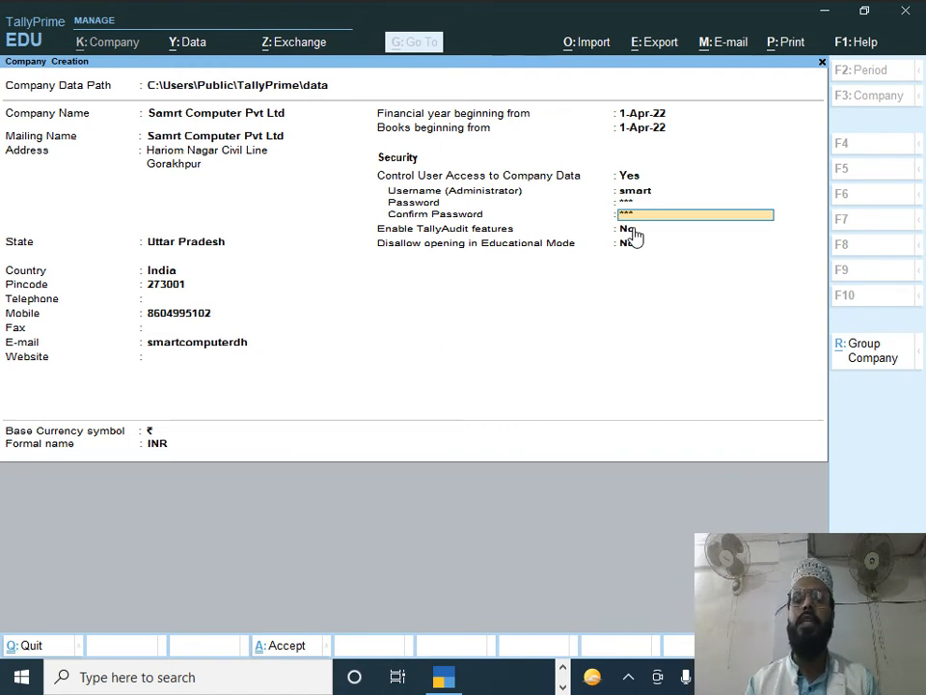
pyautogui.press('Return')
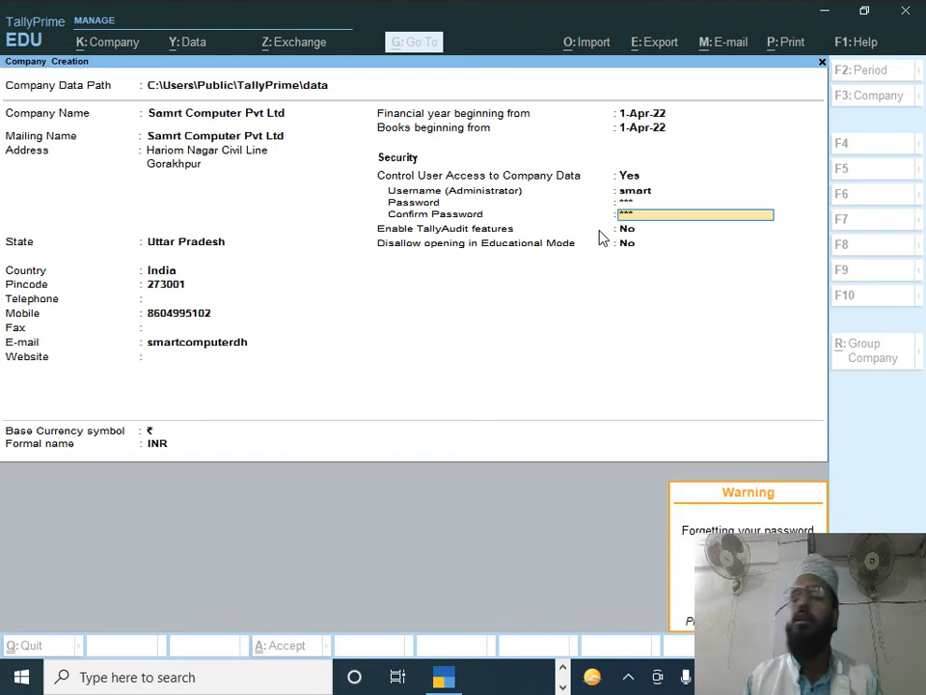
# Step: Dismiss the password warning, keep the default currency and formal name, and accept the company
pyautogui.press('Return')
pyautogui.press('Return')
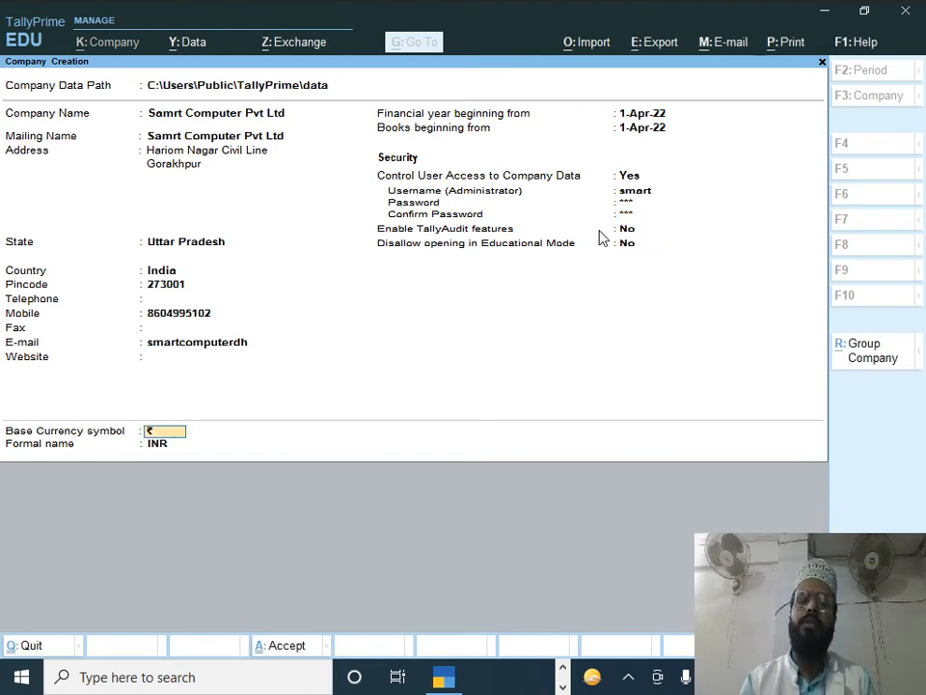
pyautogui.press('Return')
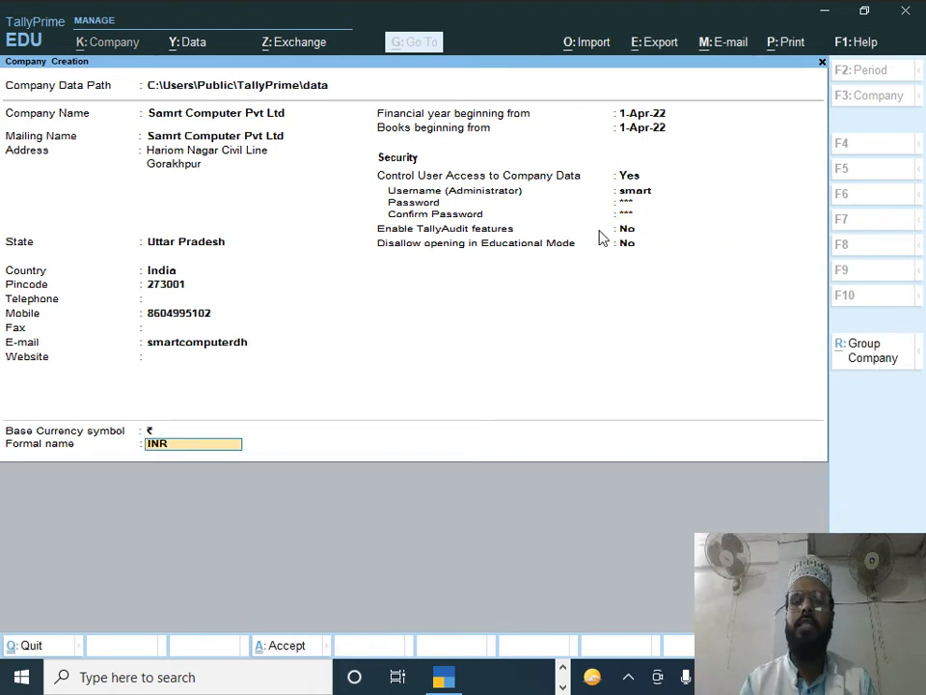
pyautogui.press('Return')
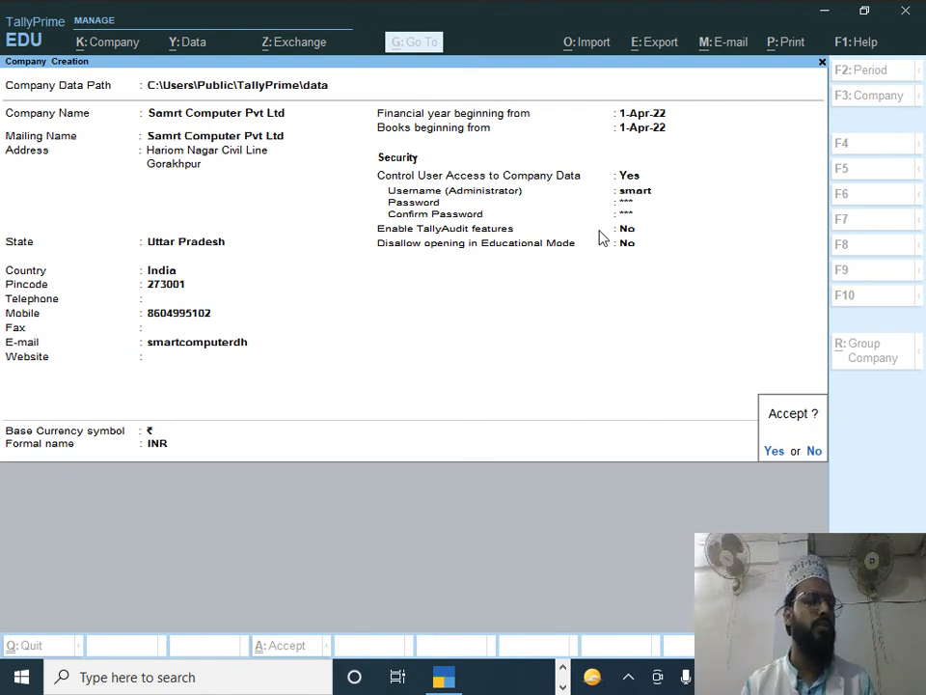
pyautogui.press('Return')
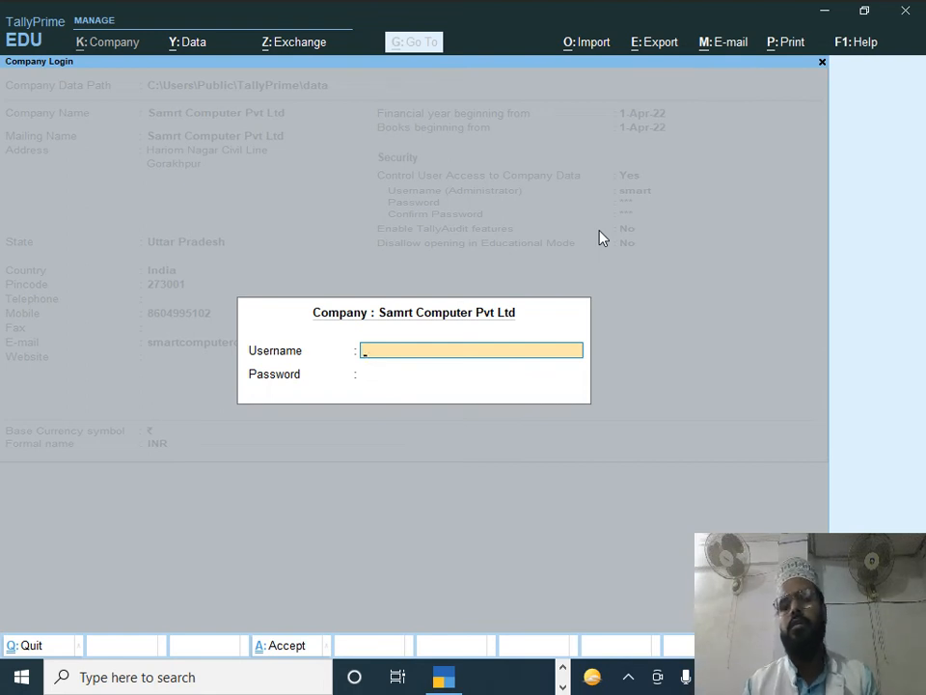
# Step: Log into the new company with the administrator username and password
pyautogui.write('smart')
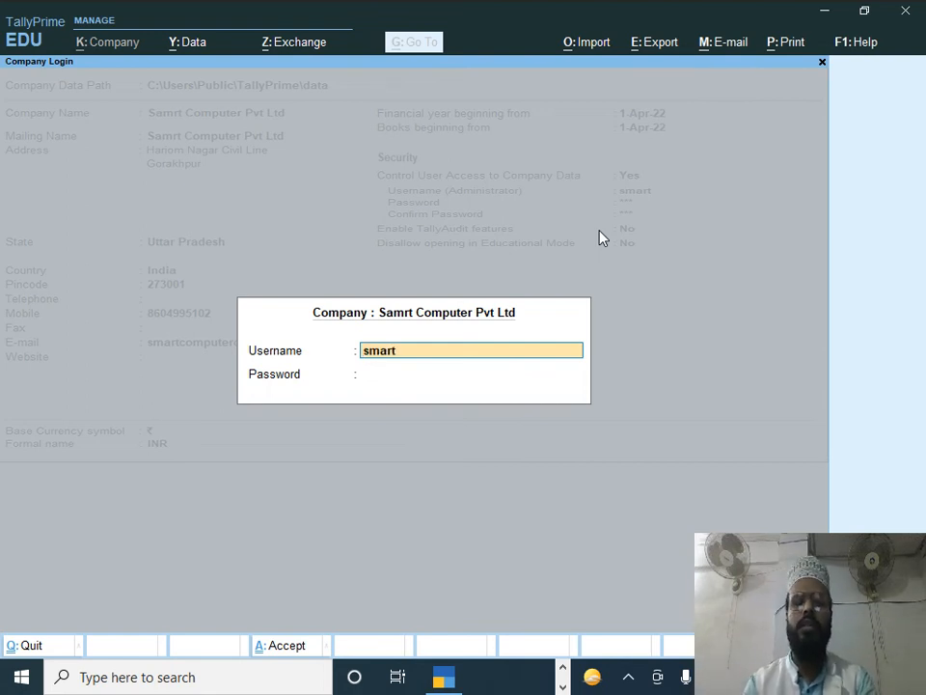
pyautogui.press('Return')
pyautogui.write('*')
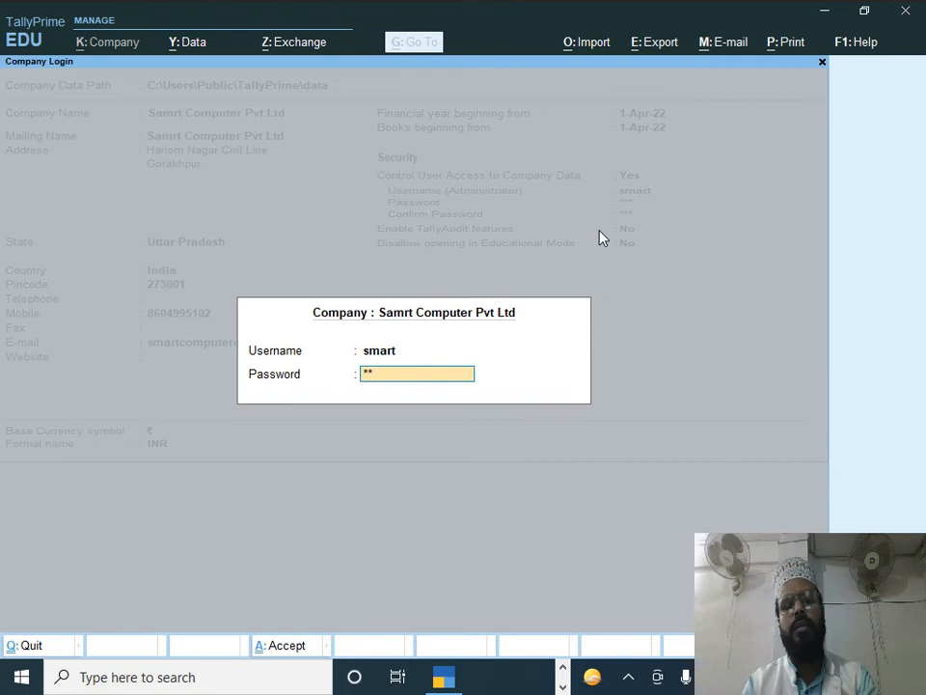
pyautogui.press('Return')
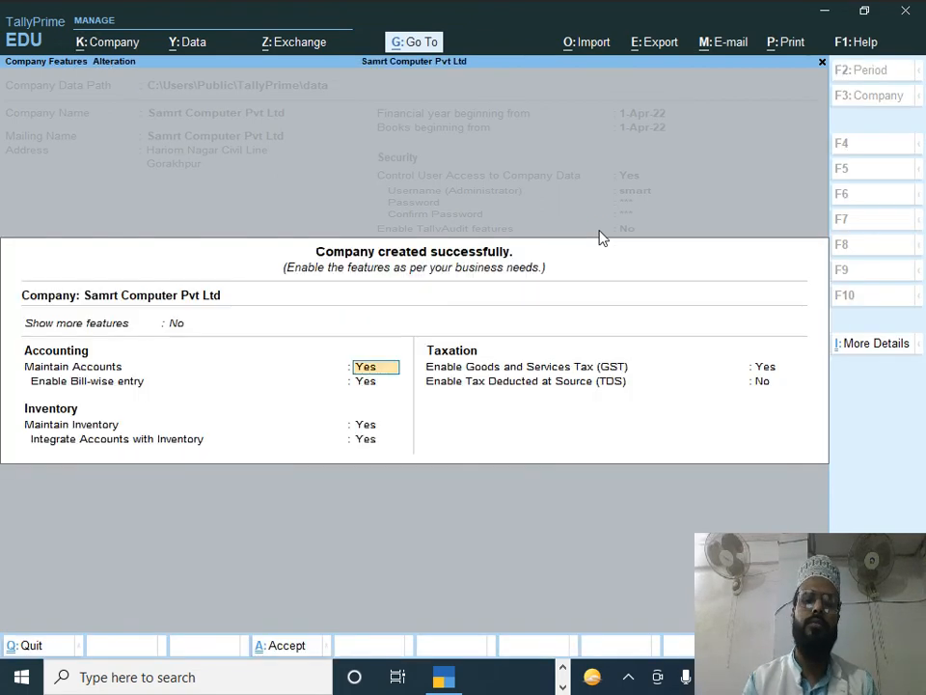
# Step: Set Enable GST to No in Company Features and accept the features
pyautogui.press('Return')
pyautogui.press('Return')
pyautogui.press('Return')
pyautogui.press('Return')
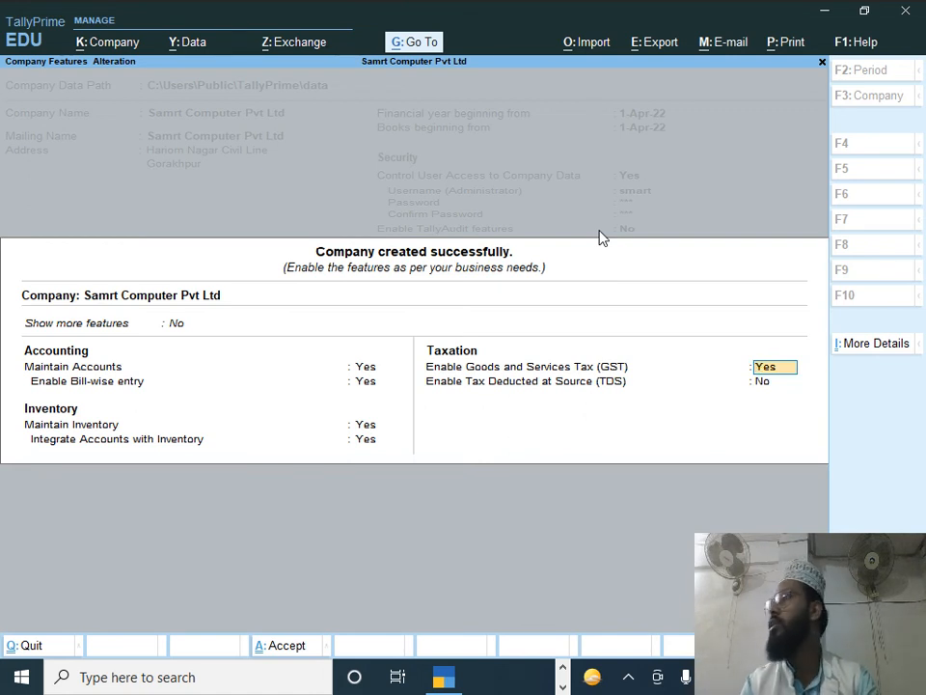
pyautogui.write('n')
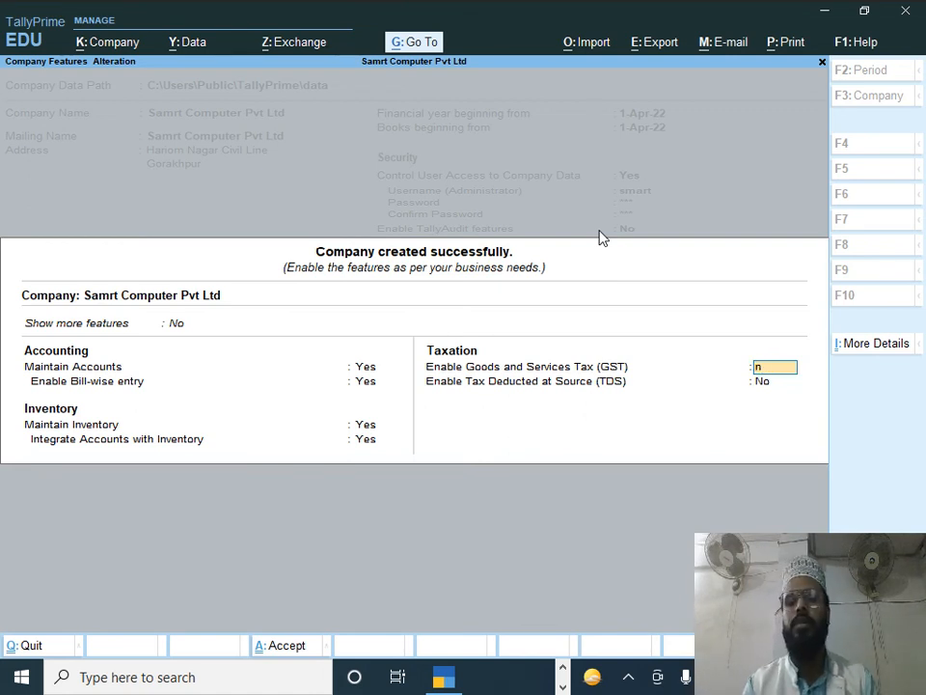
pyautogui.press('Return')
pyautogui.press('Return')
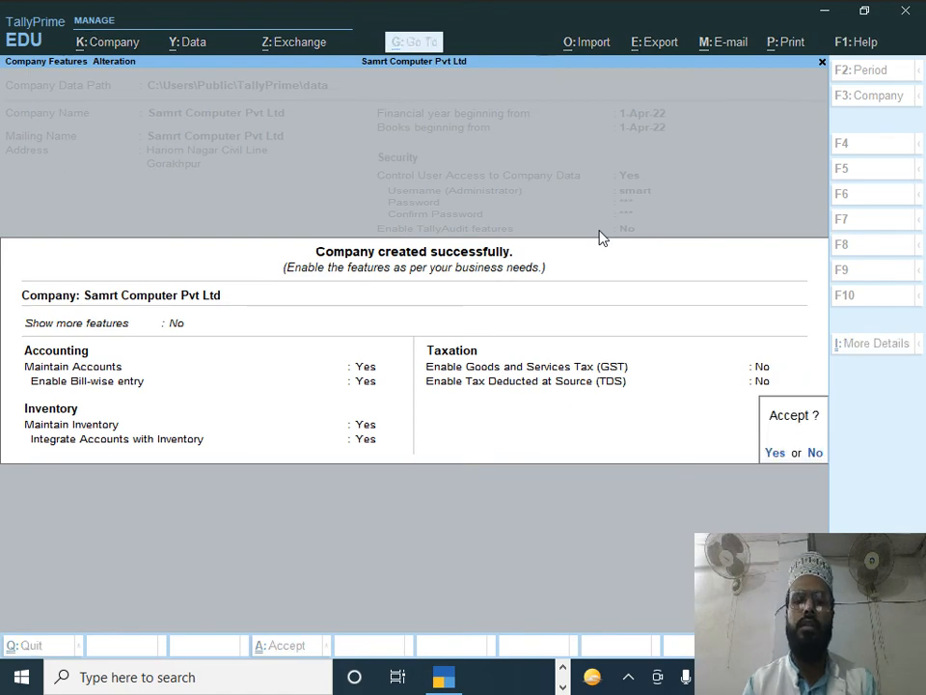
pyautogui.press('y')
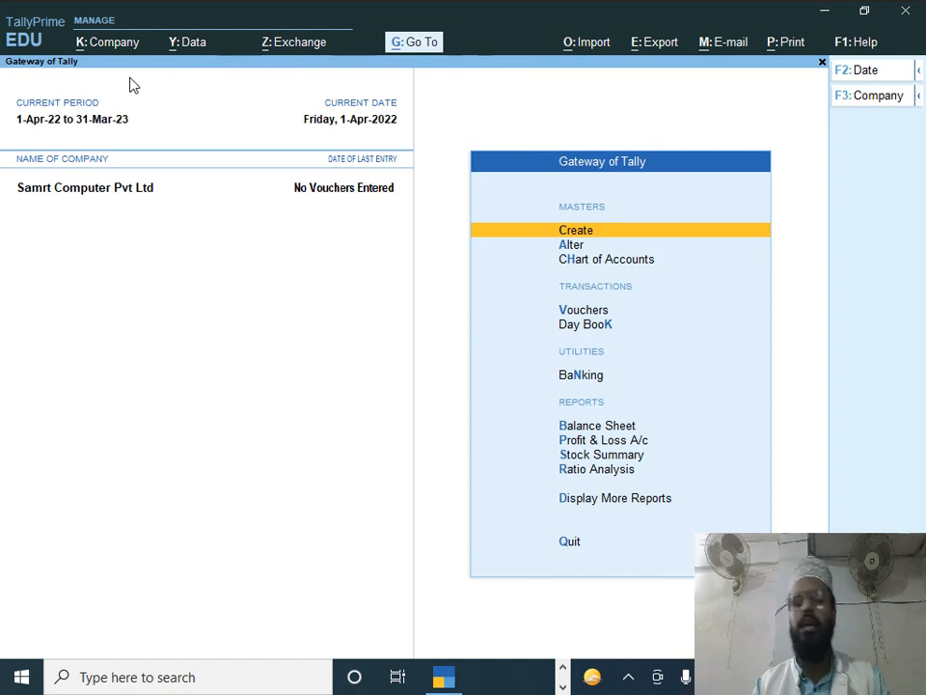
# Step: Shut Samrt Computer Pvt Ltd with Alt+K and reselect it from the company list
pyautogui.hotkey('alt', 'k')
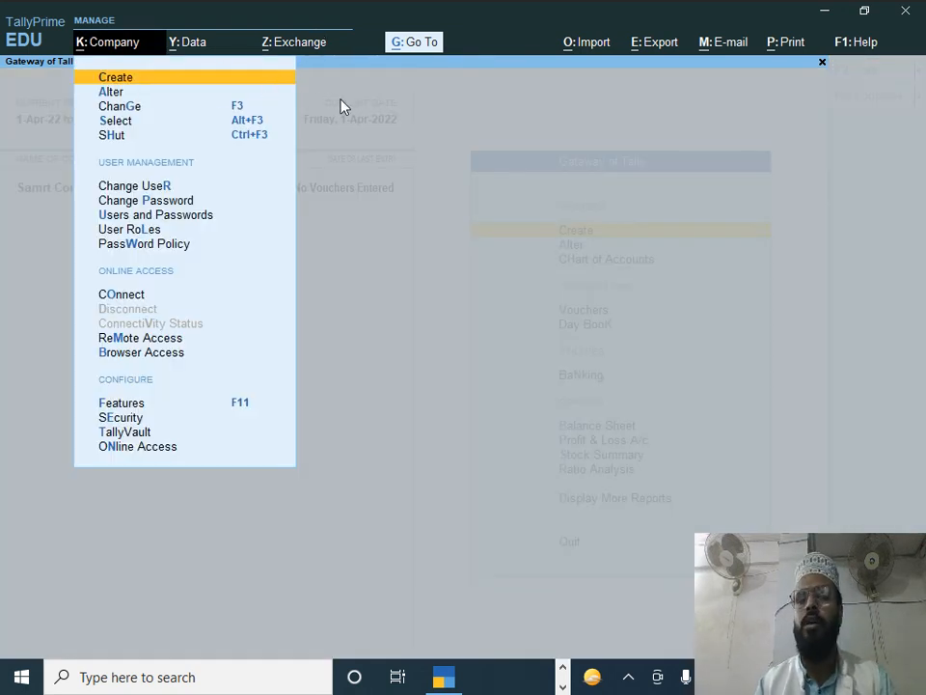
pyautogui.press('Down')
pyautogui.press('Down')
pyautogui.press('Down')
pyautogui.press('Down')
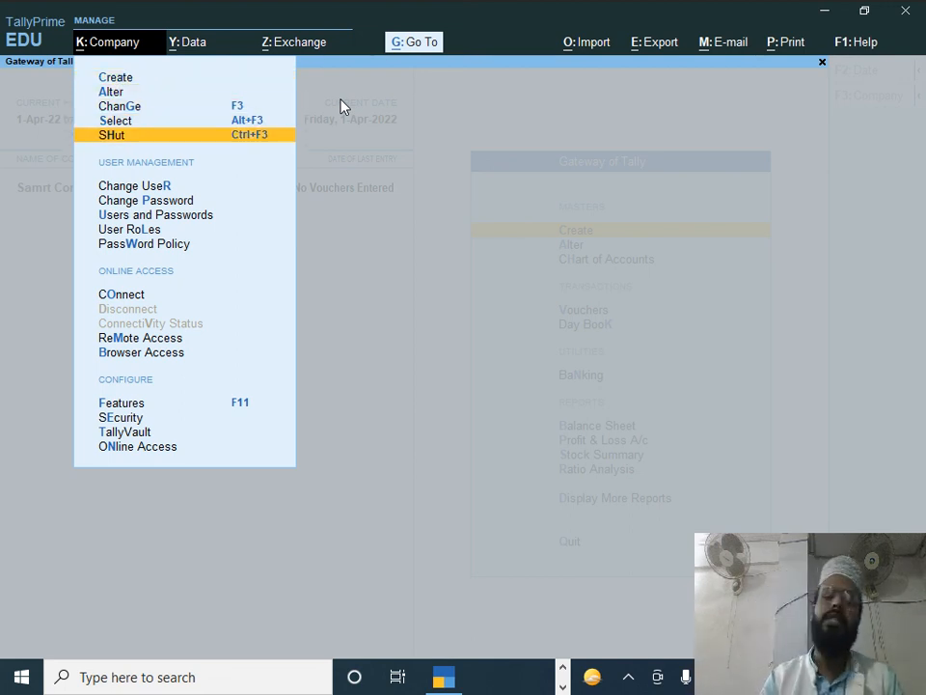
pyautogui.press('Return')
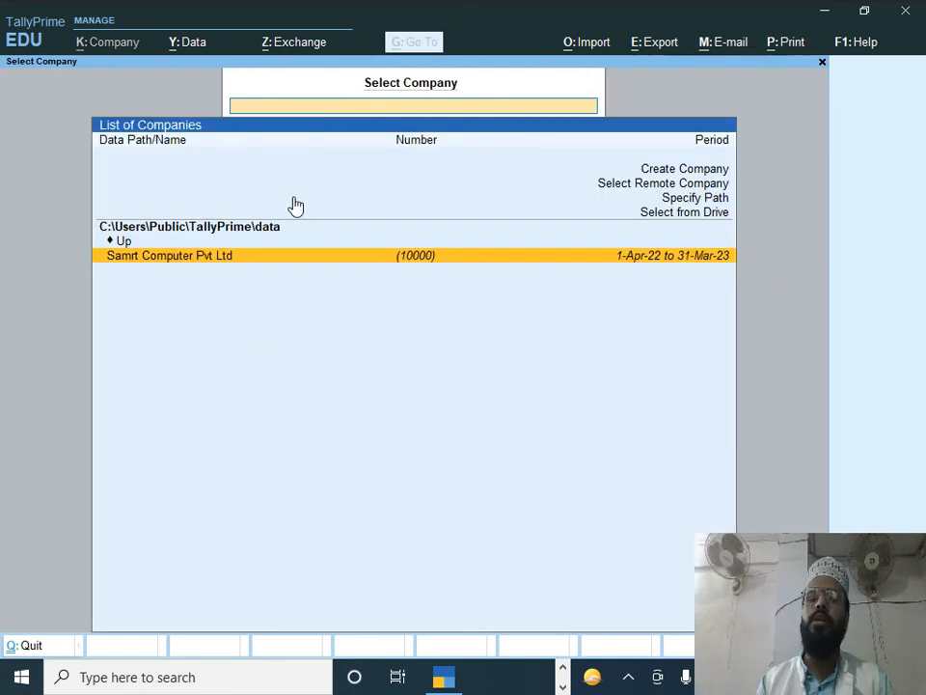
pyautogui.press('Up')
pyautogui.press('Down')
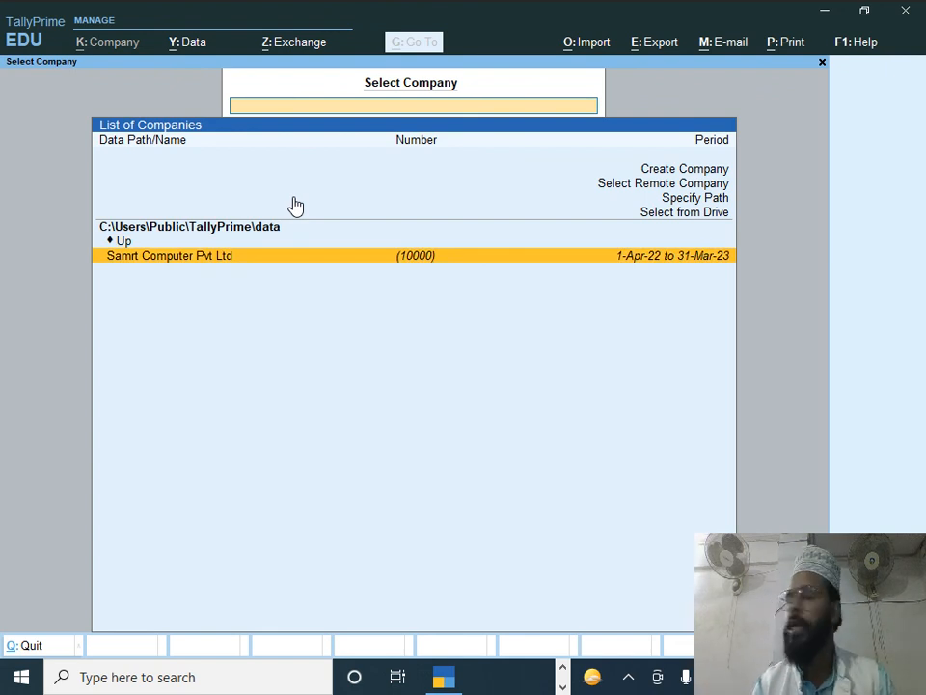
pyautogui.press('Return')
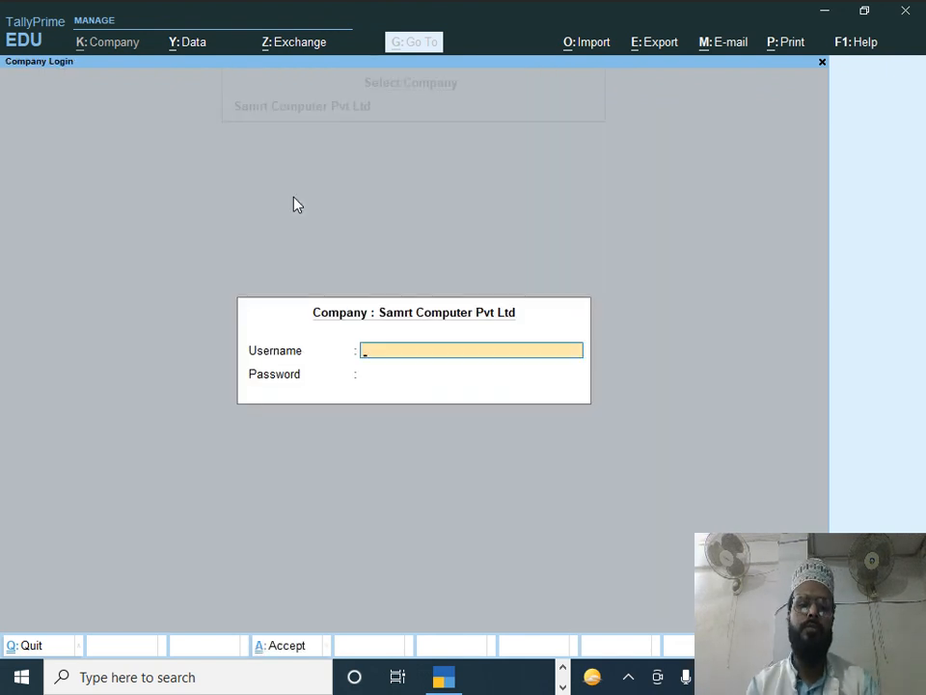
# Step: Log back into Samrt Computer Pvt Ltd with the administrator username and password
pyautogui.write('smart')
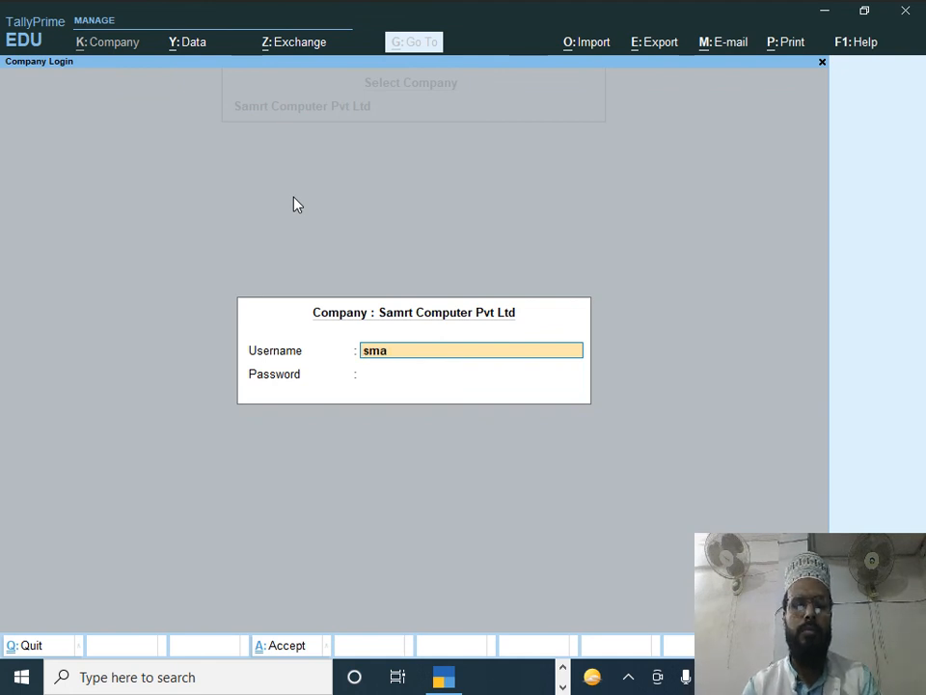
pyautogui.press('Return')
pyautogui.write('*')
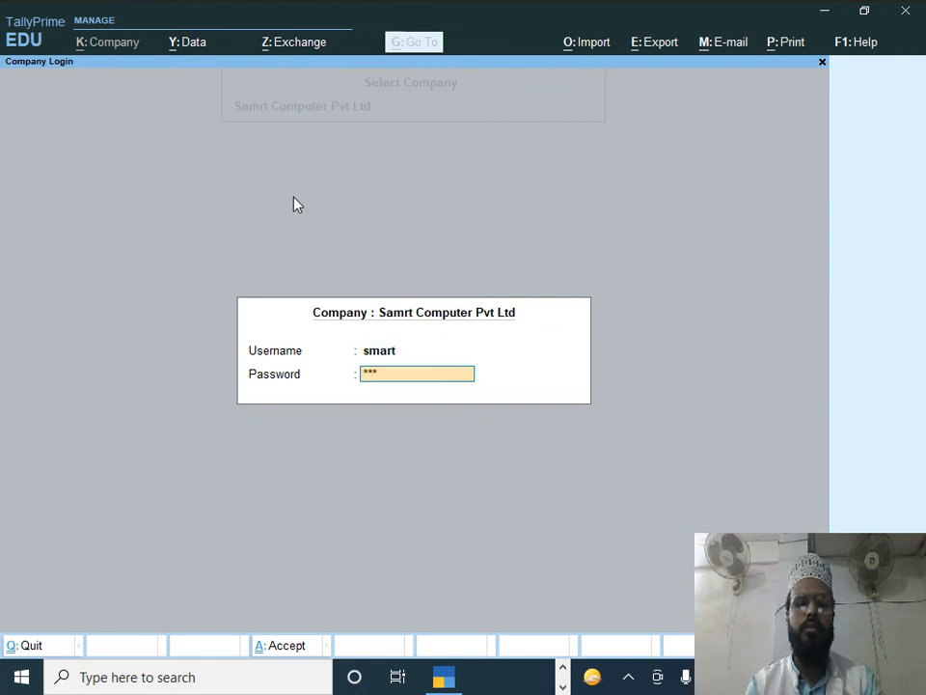
pyautogui.write('**')
pyautogui.press('Return')
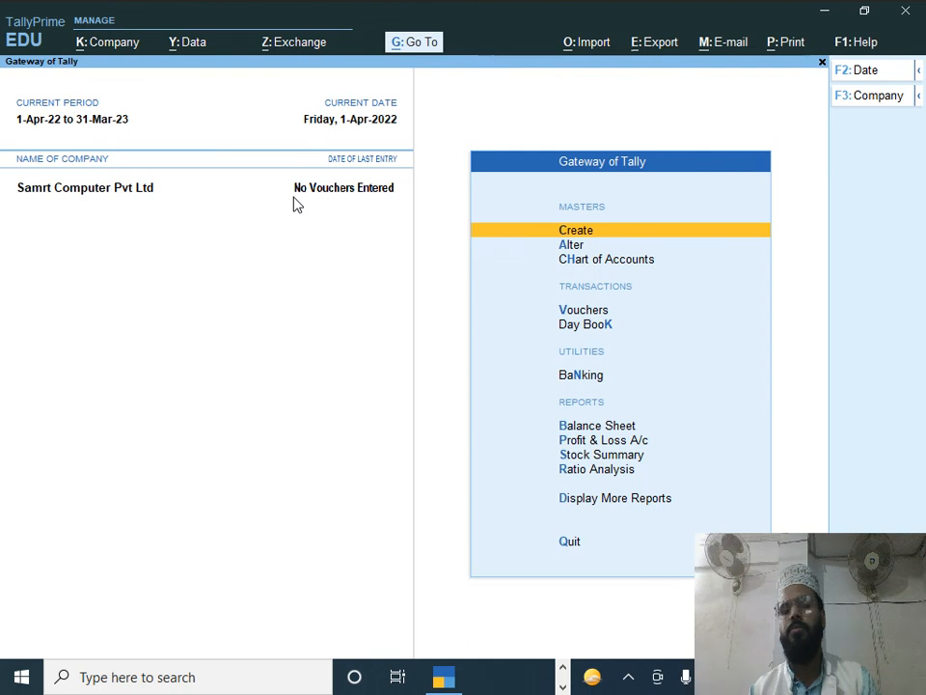